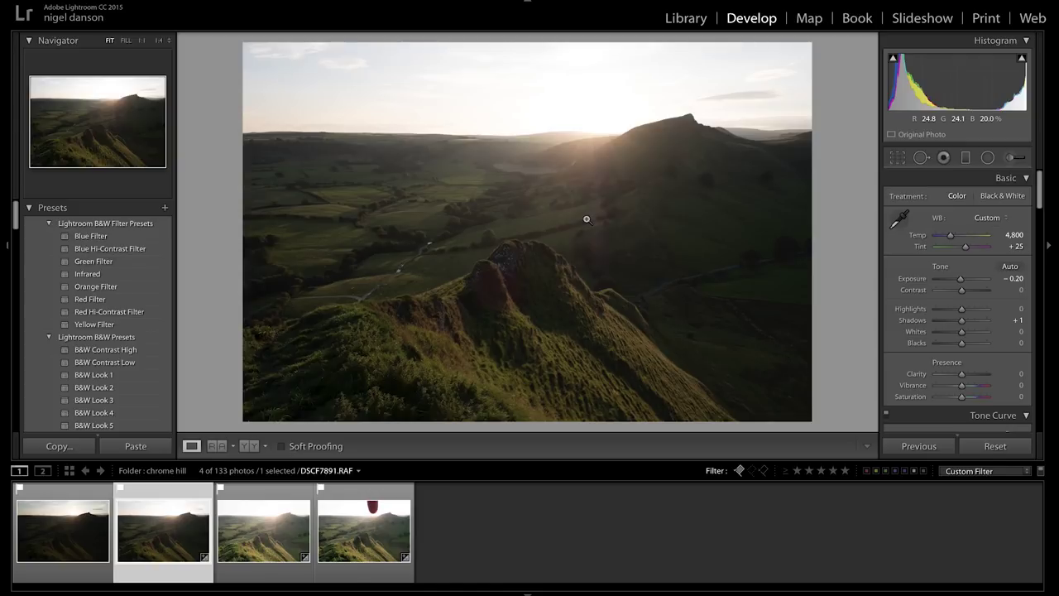
- Bring up the brighter exposure DSCF7890 and inspect the sun flare around the central rocks at full size
{"action": "key", "text": "Right"}
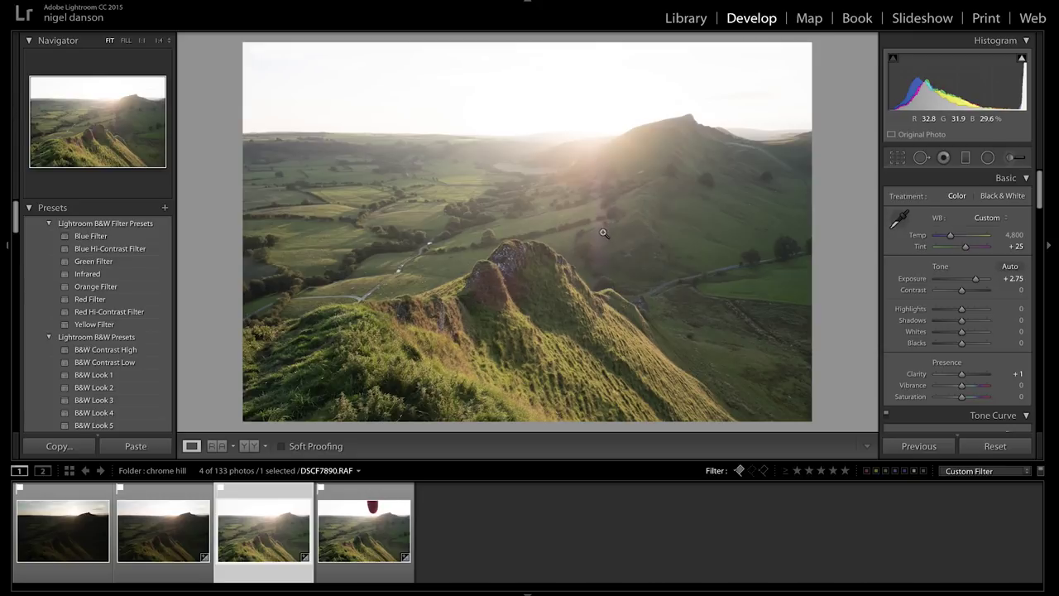
{"action": "left_click", "coordinate": [603, 232]}
{"action": "left_click_drag", "start_coordinate": [577, 307], "coordinate": [606, 284]}
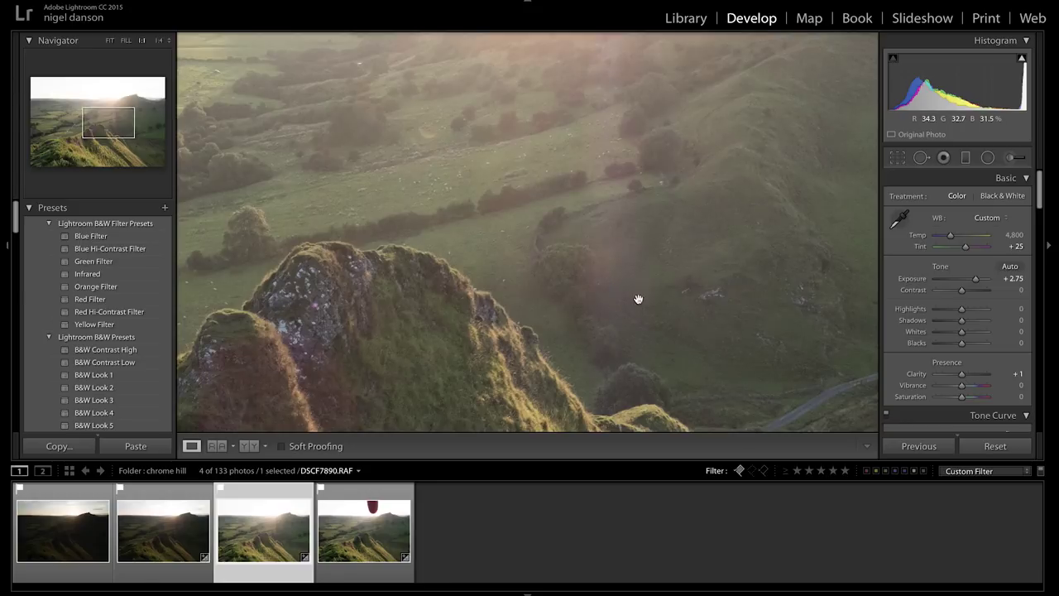
{"action": "left_click_drag", "start_coordinate": [367, 303], "coordinate": [615, 149]}
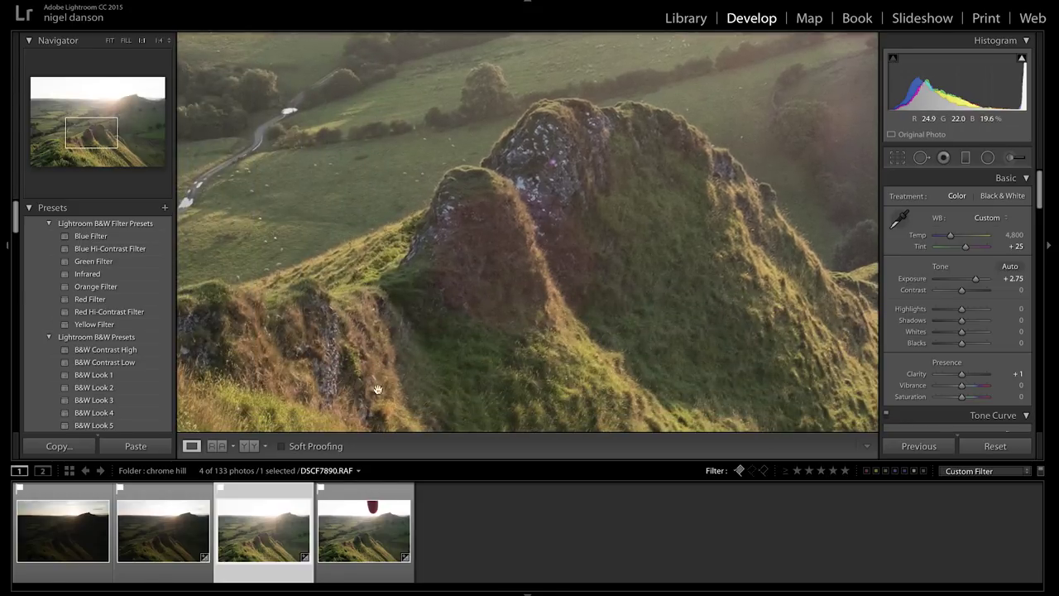
{"action": "left_click", "coordinate": [449, 315]}
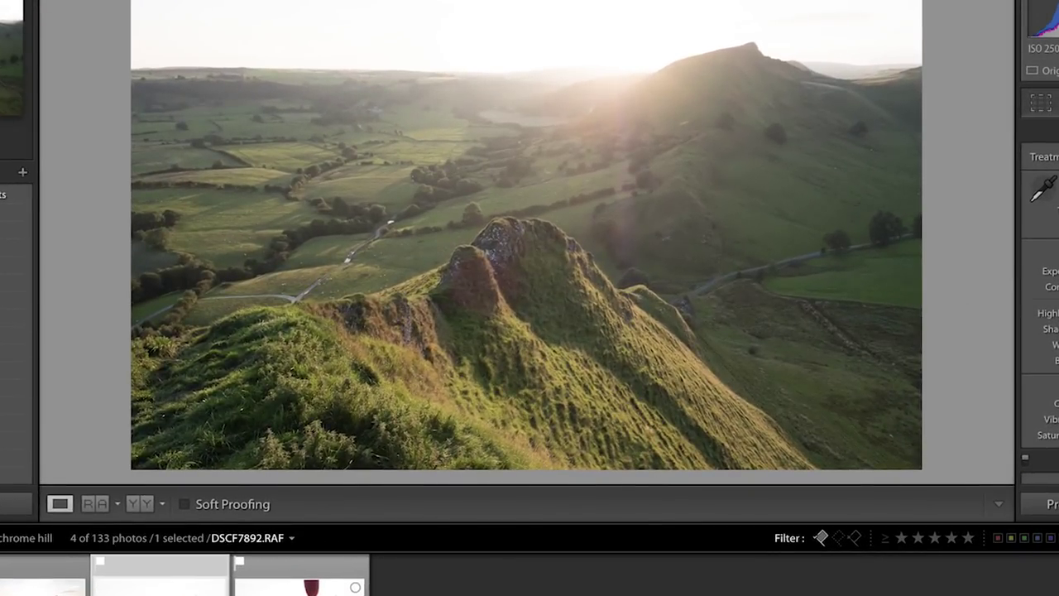
- Compare the finger-over-sun shot with the uncovered bright exposure, alternating between them to judge the flare, ending on the darker exposure
{"action": "left_click", "coordinate": [300, 579]}
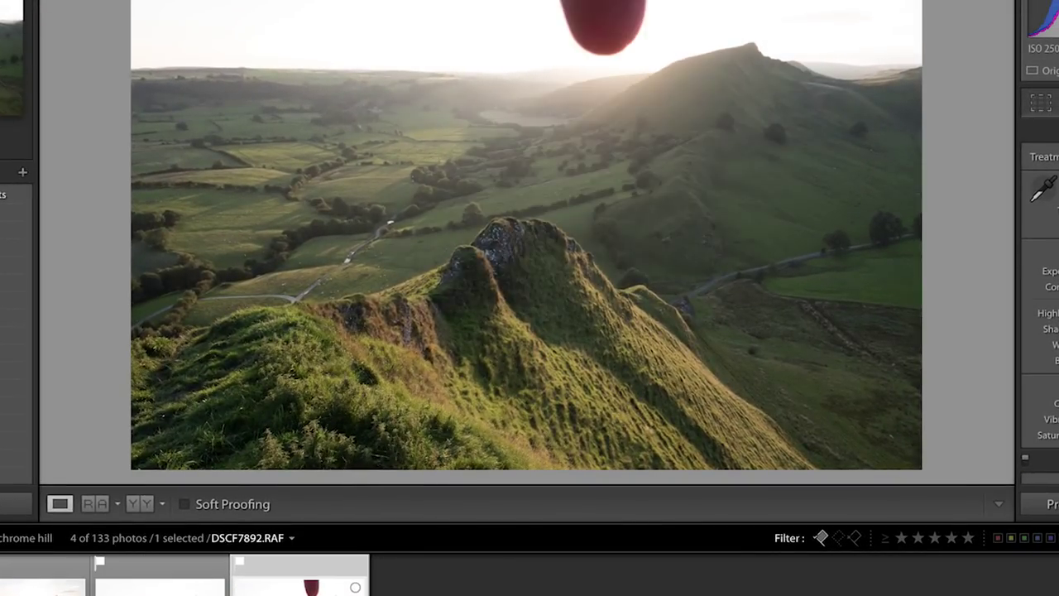
{"action": "key", "text": "Left"}
{"action": "key", "text": "Right"}
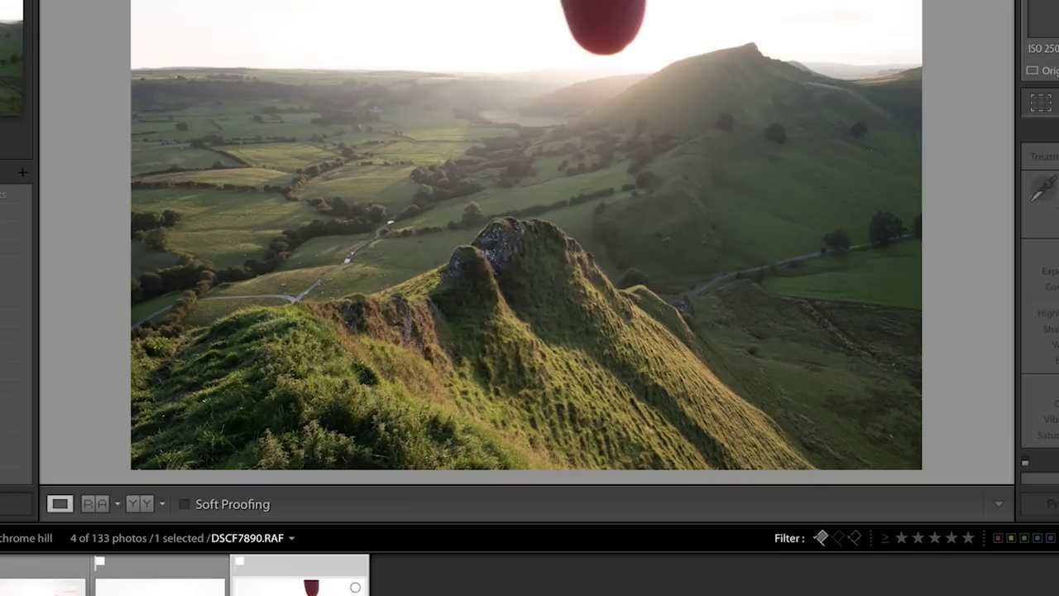
{"action": "key", "text": "Left"}
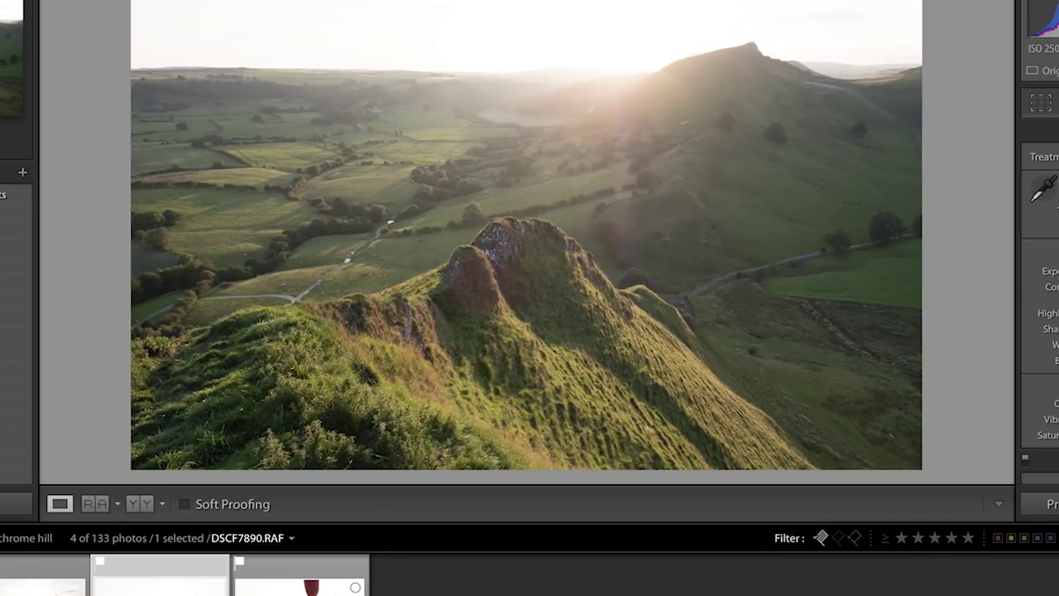
{"action": "key", "text": "Right"}
{"action": "key", "text": "Left"}
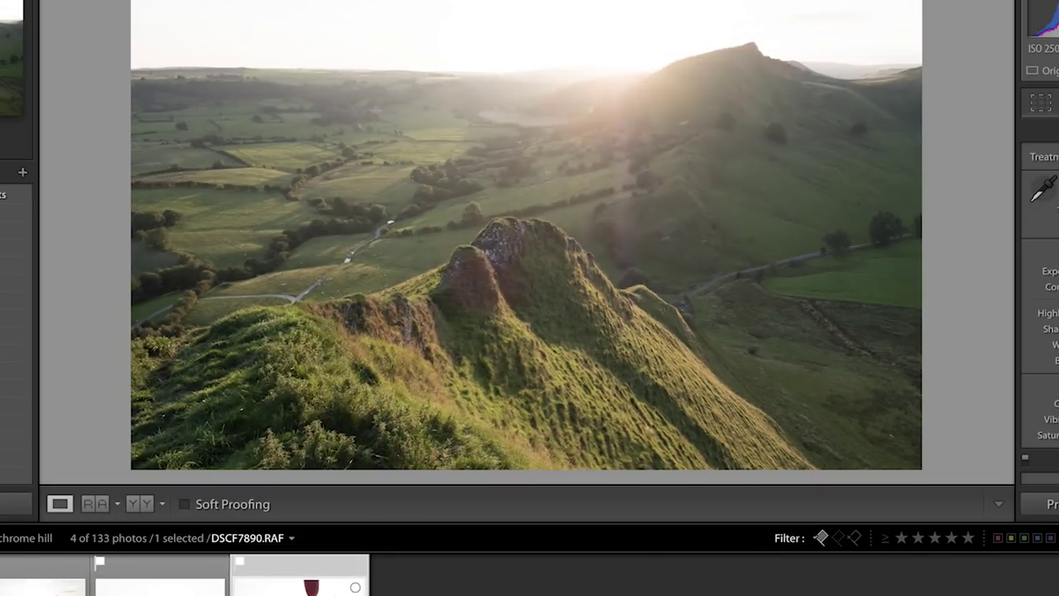
{"action": "key", "text": "Right"}
{"action": "key", "text": "Left"}
{"action": "key", "text": "Right"}
{"action": "key", "text": "Left"}
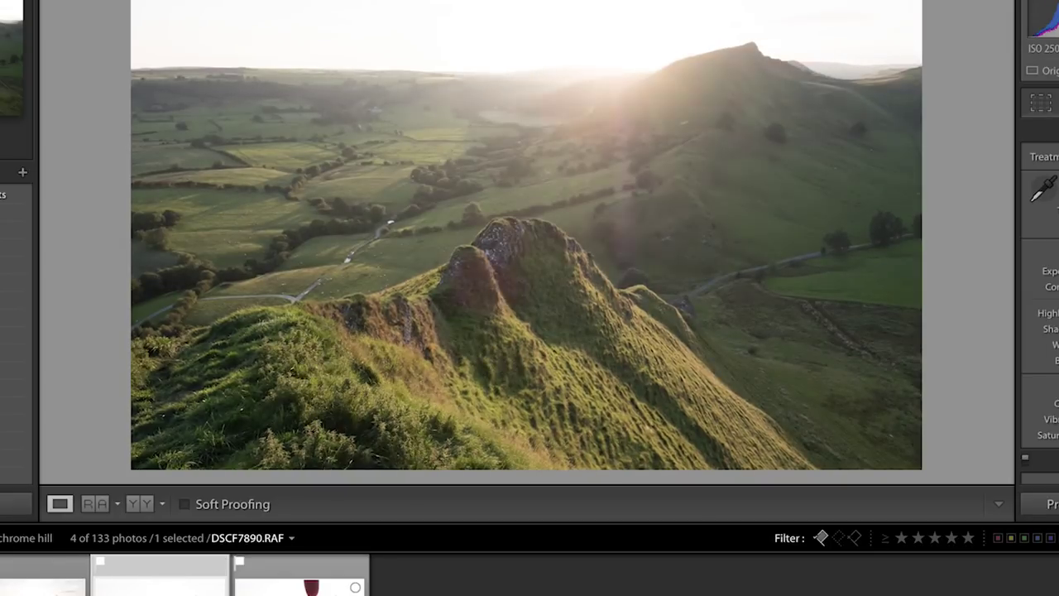
{"action": "key", "text": "Right"}
{"action": "key", "text": "Left"}
{"action": "key", "text": "Left"}
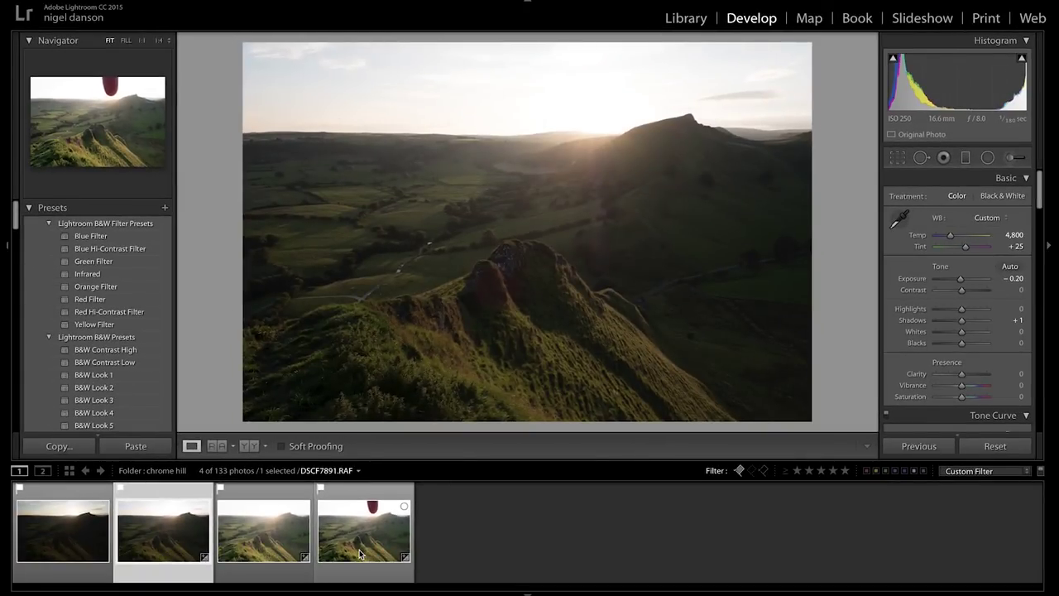
- Select the finger-over-sun shot DSCF7892 and the darker DSCF7891, and open both as layers in Photoshop
{"action": "left_click", "coordinate": [360, 555]}
{"action": "left_click", "coordinate": [166, 534], "text": "ctrl"}
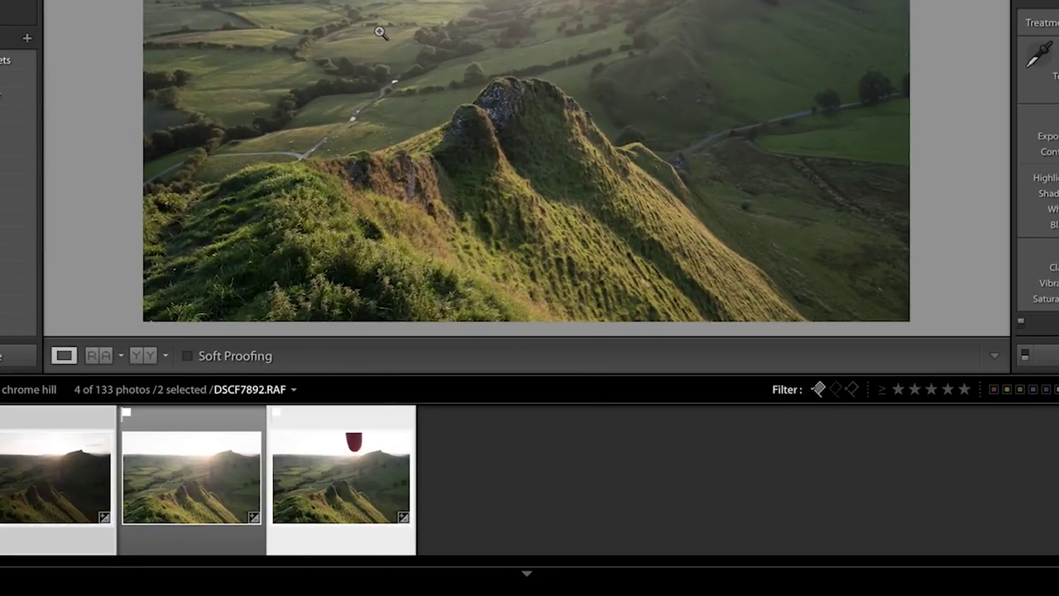
{"action": "right_click", "coordinate": [380, 32]}
{"action": "mouse_move", "coordinate": [496, 182]}
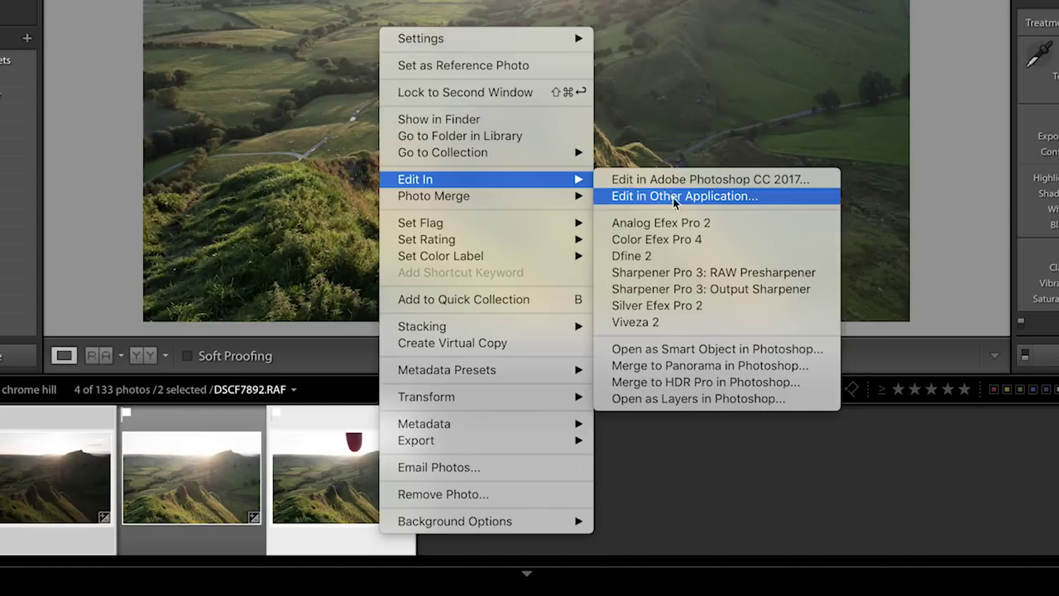
{"action": "left_click", "coordinate": [693, 400]}
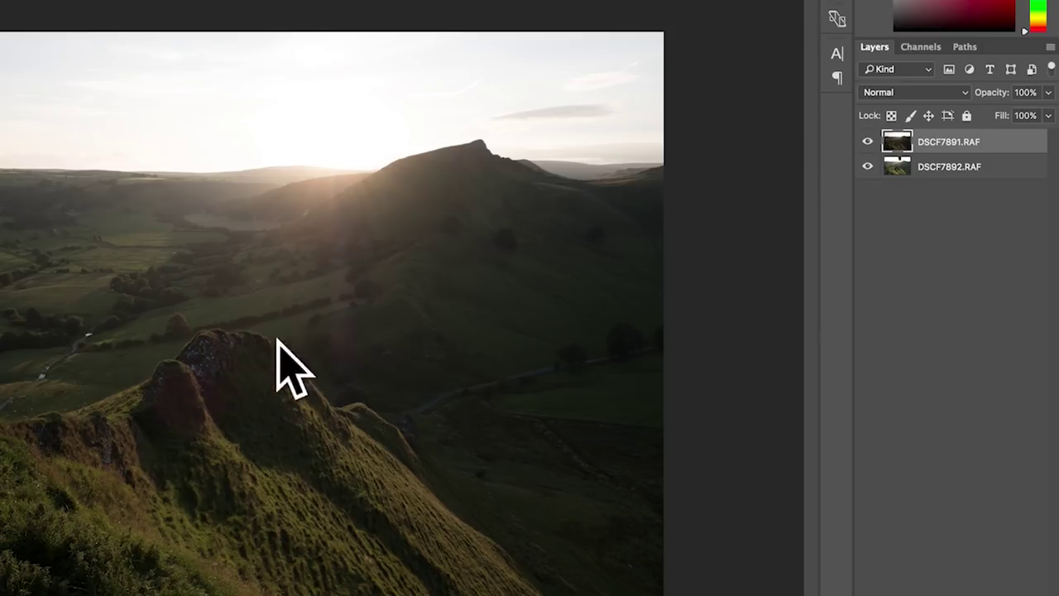
- Hide and reshow the DSCF7891 layer to compare it with the finger-over-sun layer beneath
{"action": "left_click", "coordinate": [868, 142]}
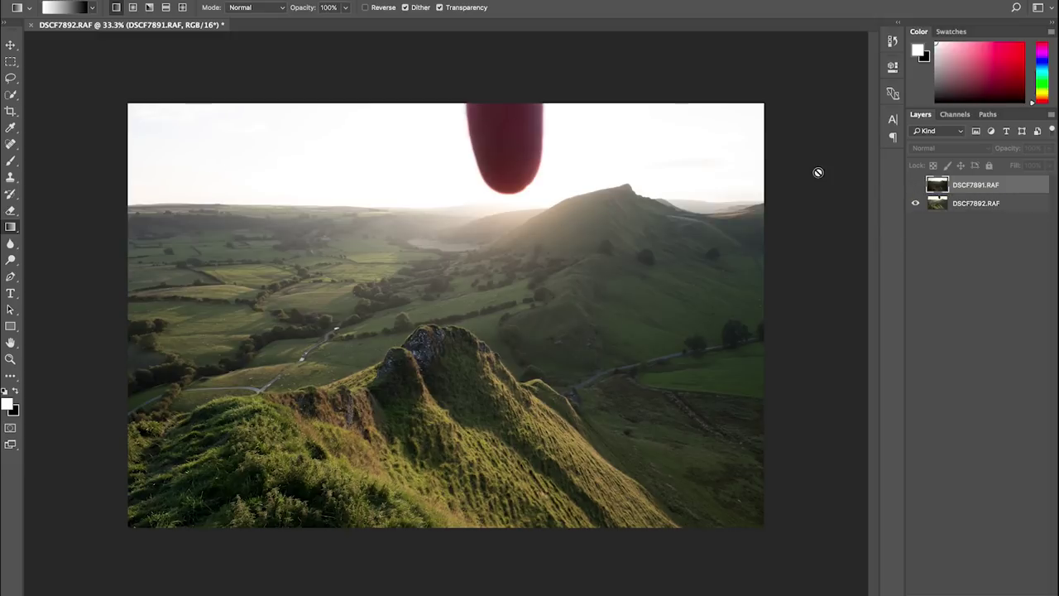
{"action": "left_click", "coordinate": [916, 185]}
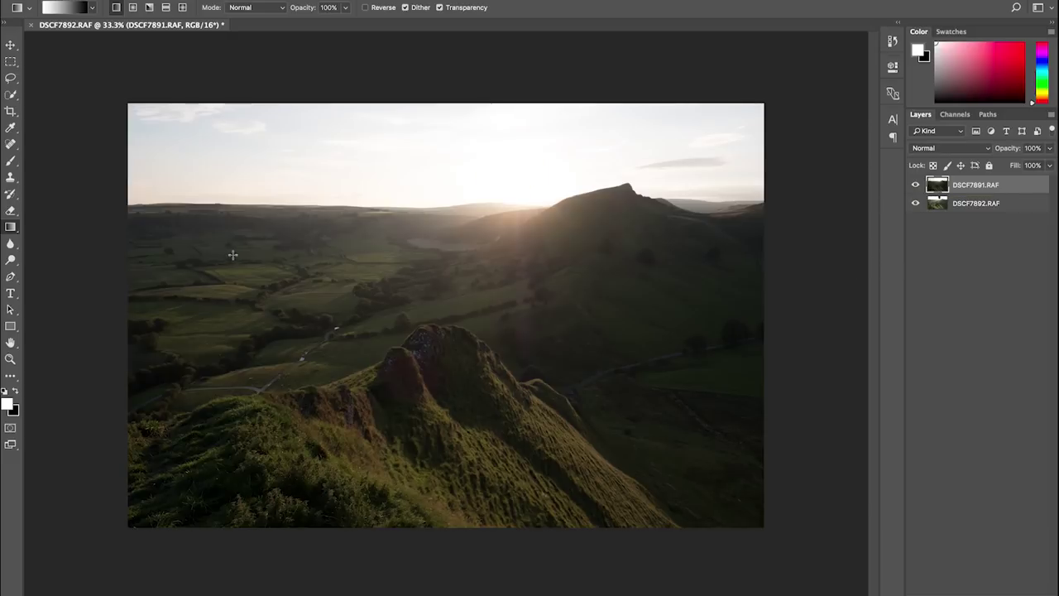
- Try white-to-black gradients of increasing length downward from the horizon directly on the DSCF7891 layer, and undo them
{"action": "left_click", "coordinate": [10, 228]}
{"action": "left_click_drag", "start_coordinate": [451, 201], "coordinate": [454, 247]}
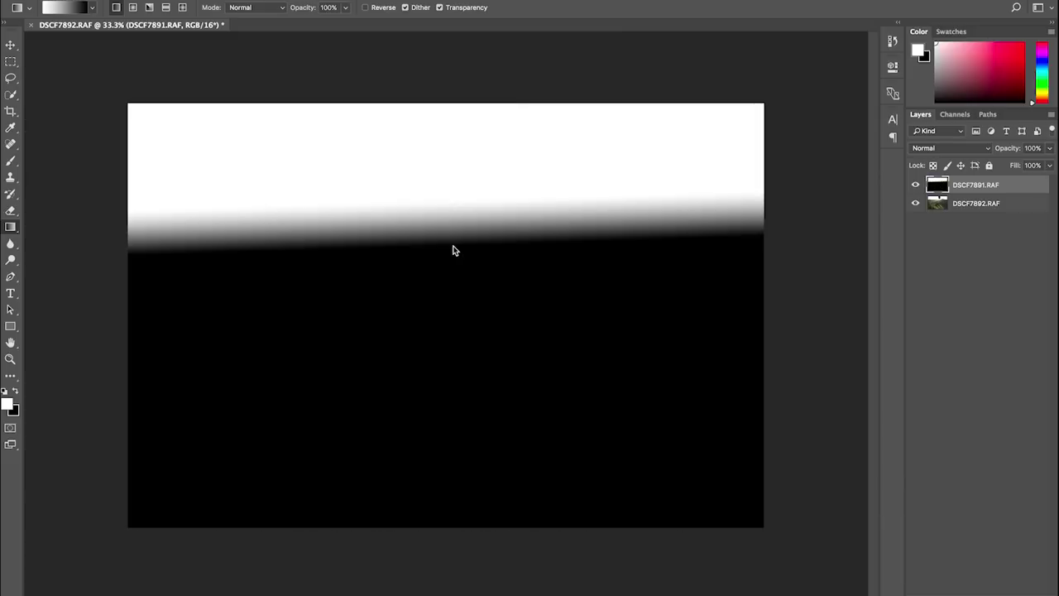
{"action": "left_click_drag", "start_coordinate": [450, 197], "coordinate": [449, 321]}
{"action": "left_click_drag", "start_coordinate": [451, 186], "coordinate": [453, 356]}
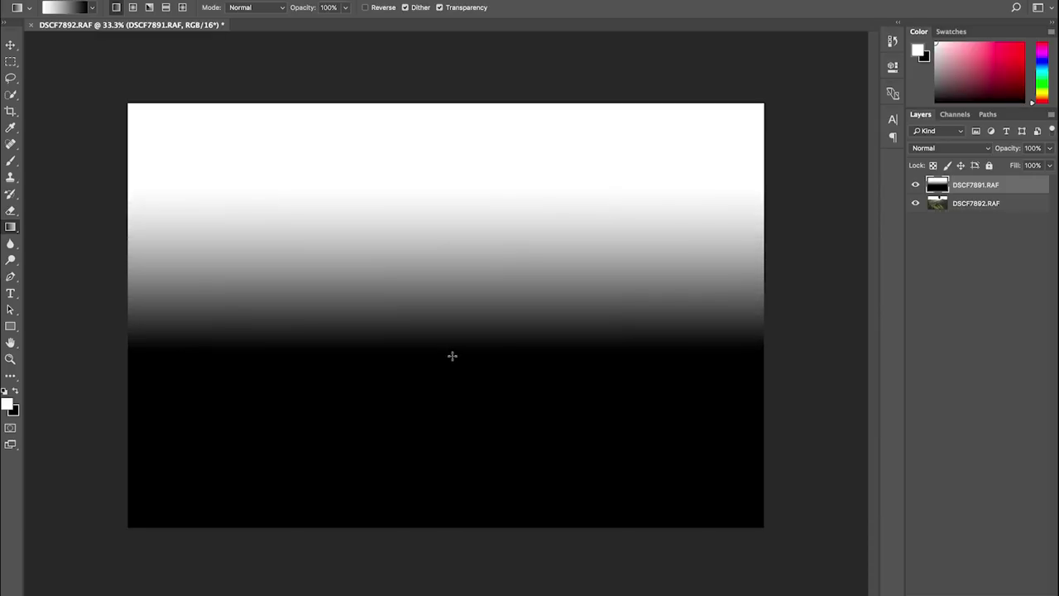
{"action": "left_click_drag", "start_coordinate": [459, 189], "coordinate": [455, 433]}
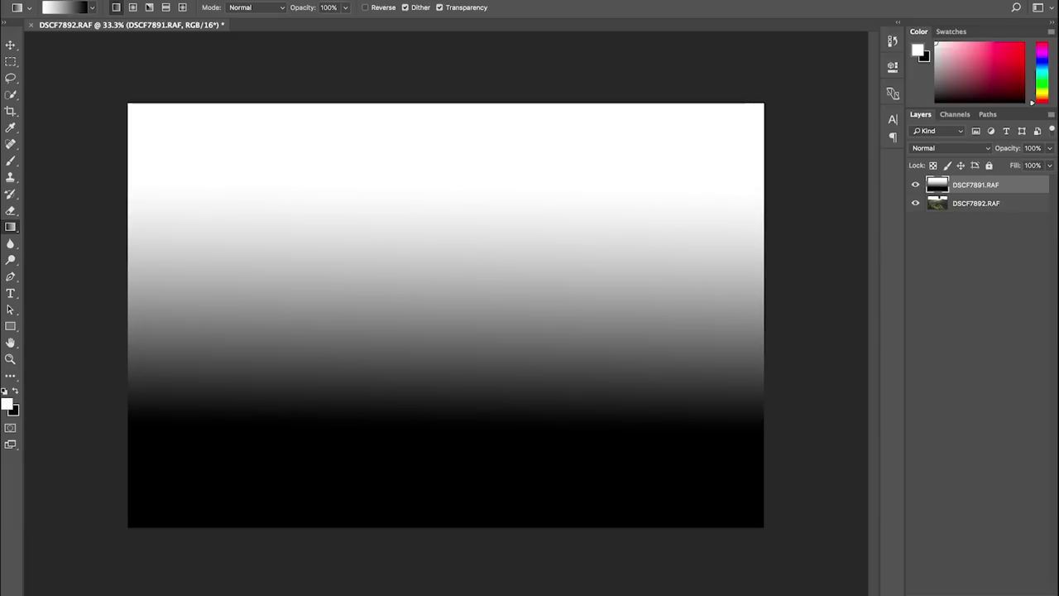
{"action": "key", "text": "ctrl+z"}
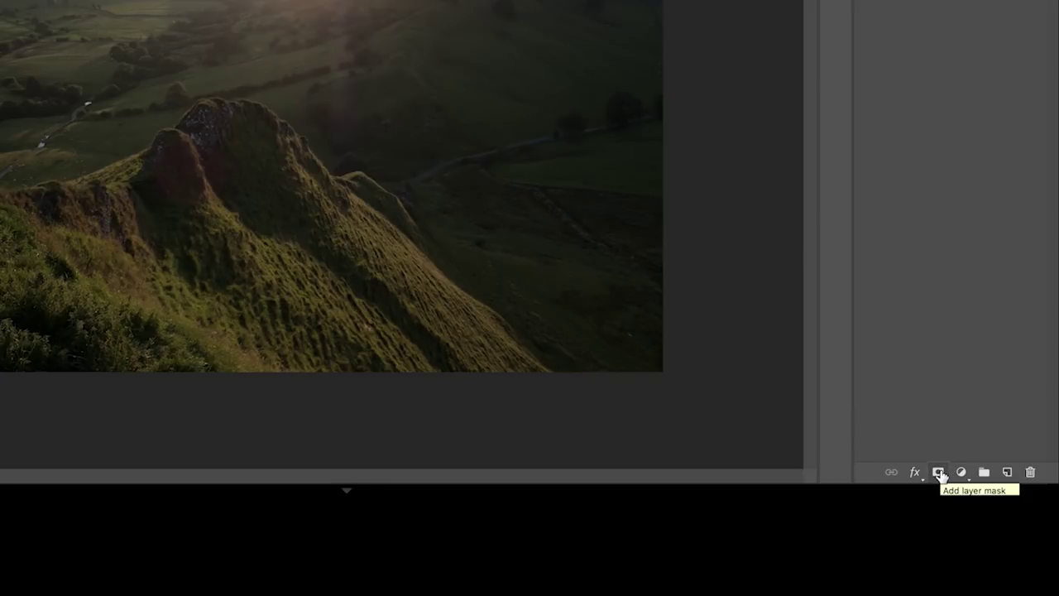
- Add a layer mask to the DSCF7891 layer and apply a short vertical white-to-black gradient just below the horizon
{"action": "left_click", "coordinate": [938, 473]}
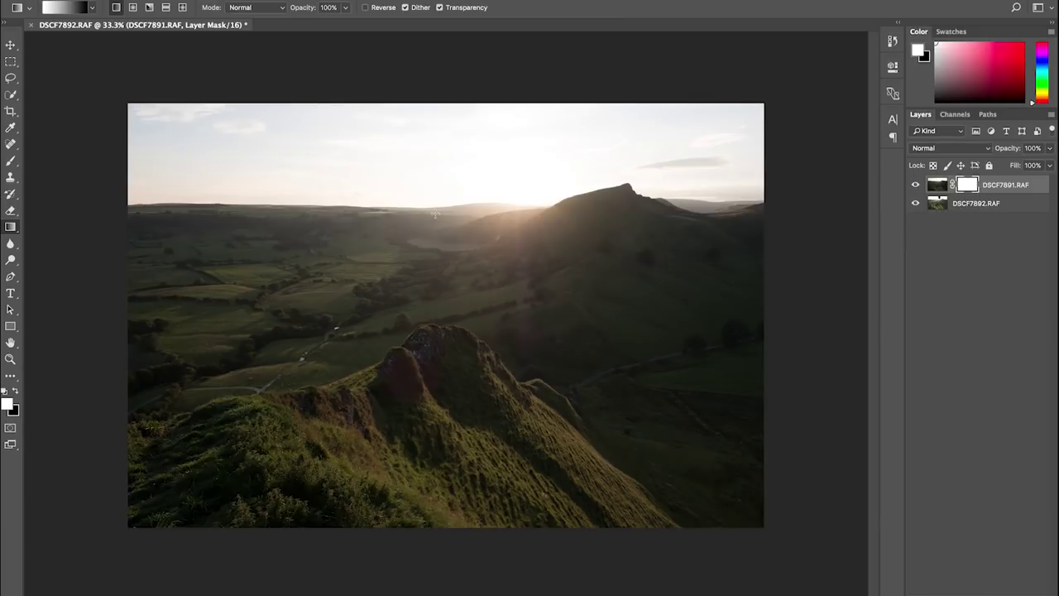
{"action": "left_click_drag", "start_coordinate": [434, 210], "coordinate": [437, 247]}
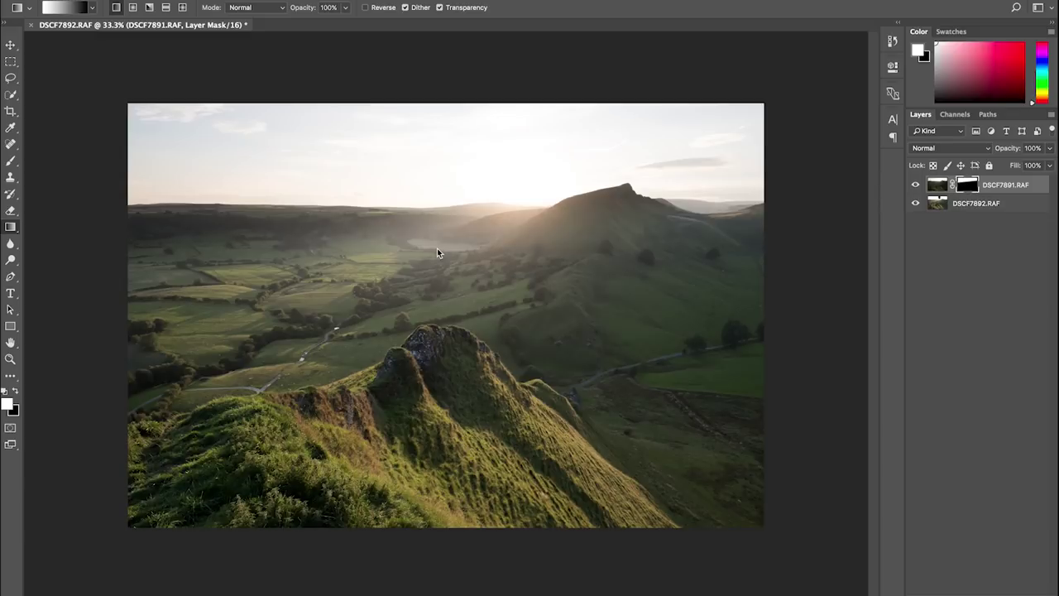
{"action": "left_click_drag", "start_coordinate": [423, 212], "coordinate": [423, 251]}
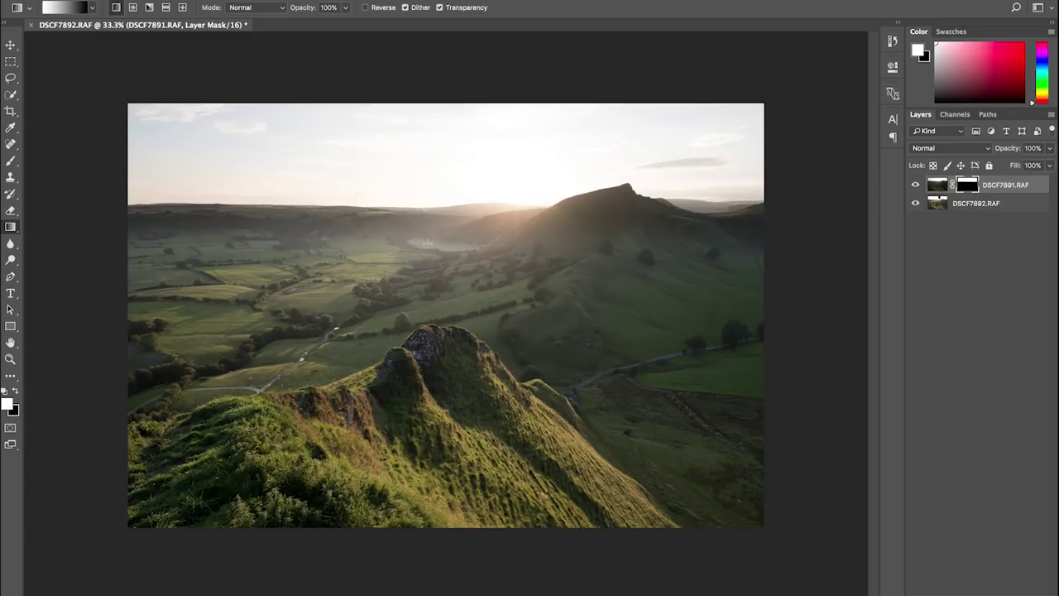
{"action": "left_click_drag", "start_coordinate": [433, 213], "coordinate": [434, 250]}
- Close the blended document, saving its changes
{"action": "left_click", "coordinate": [31, 26]}
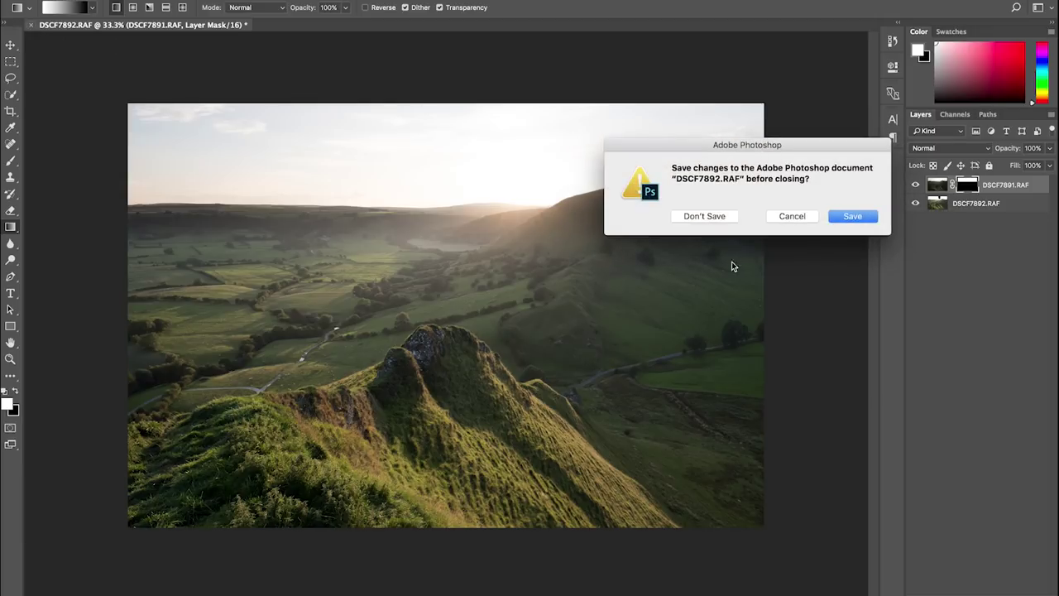
{"action": "left_click", "coordinate": [851, 217]}
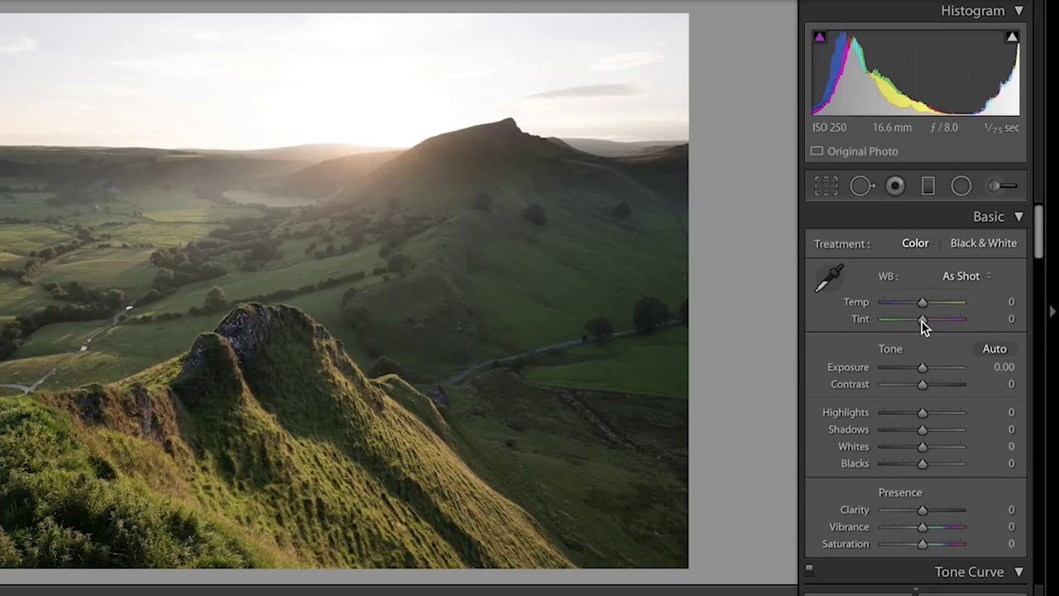
- In Lightroom, set the blended photo's Tint to -23, Contrast to +26, Shadows to +14 and Whites to +6
{"action": "mouse_move", "coordinate": [922, 321]}
{"action": "left_mouse_down"}
{"action": "mouse_move", "coordinate": [947, 321]}
{"action": "mouse_move", "coordinate": [914, 327]}
{"action": "left_mouse_up"}
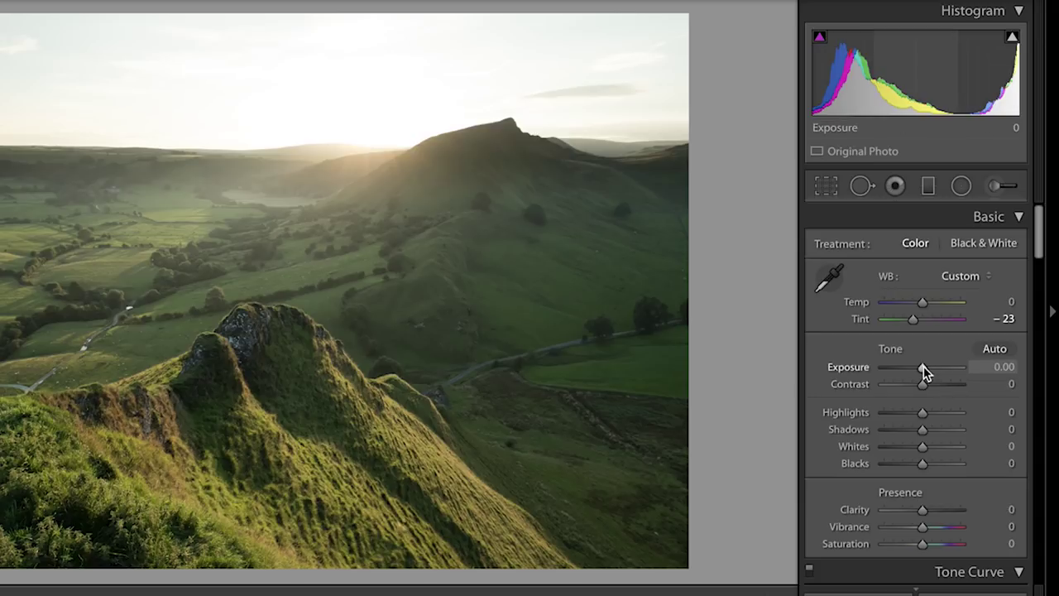
{"action": "left_click_drag", "start_coordinate": [923, 385], "coordinate": [931, 389]}
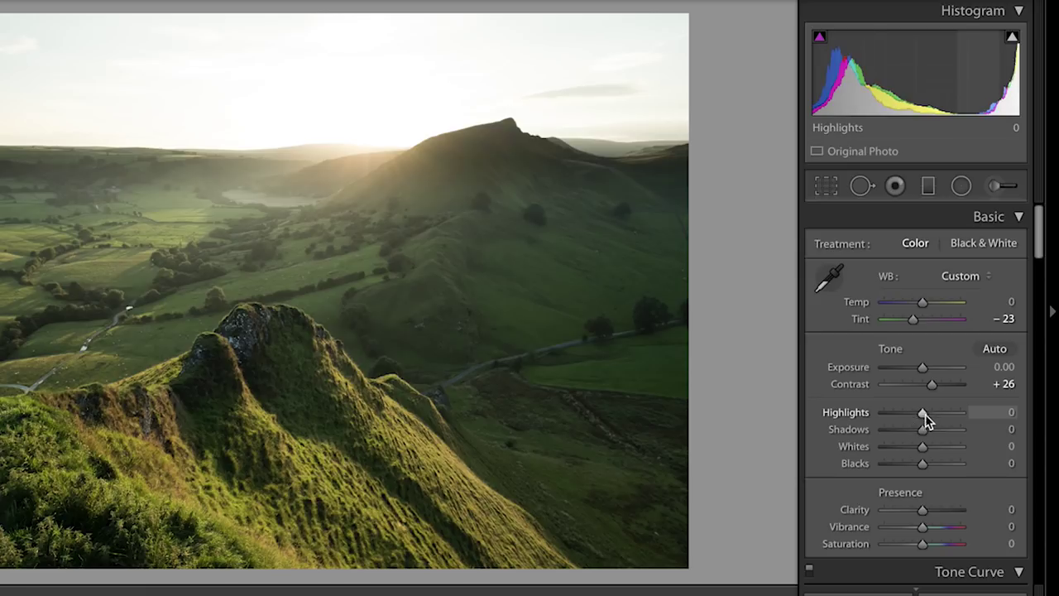
{"action": "left_click_drag", "start_coordinate": [921, 431], "coordinate": [931, 434]}
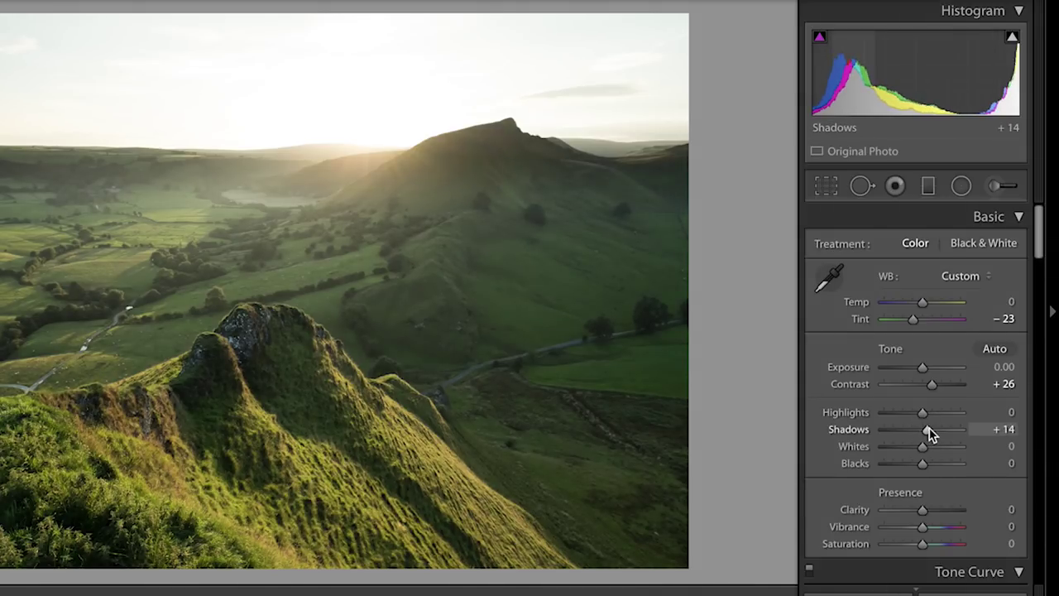
{"action": "left_click_drag", "start_coordinate": [925, 447], "coordinate": [933, 419]}
- Set the photo's Clarity to +25 and Vibrance to +6
{"action": "scroll", "coordinate": [924, 451], "scroll_direction": "down", "scroll_amount": 2}
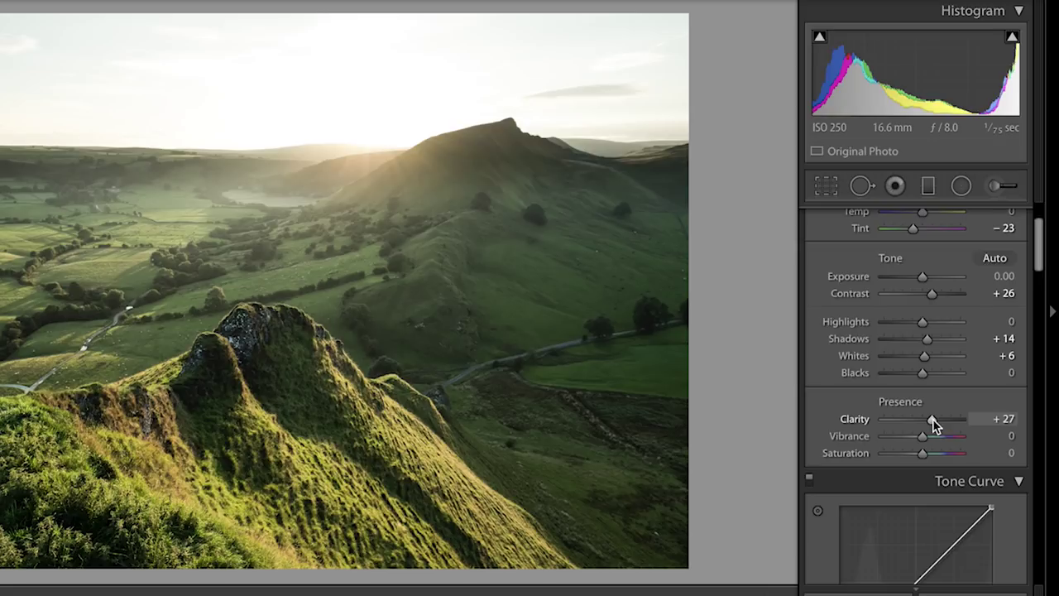
{"action": "left_click_drag", "start_coordinate": [933, 419], "coordinate": [932, 419]}
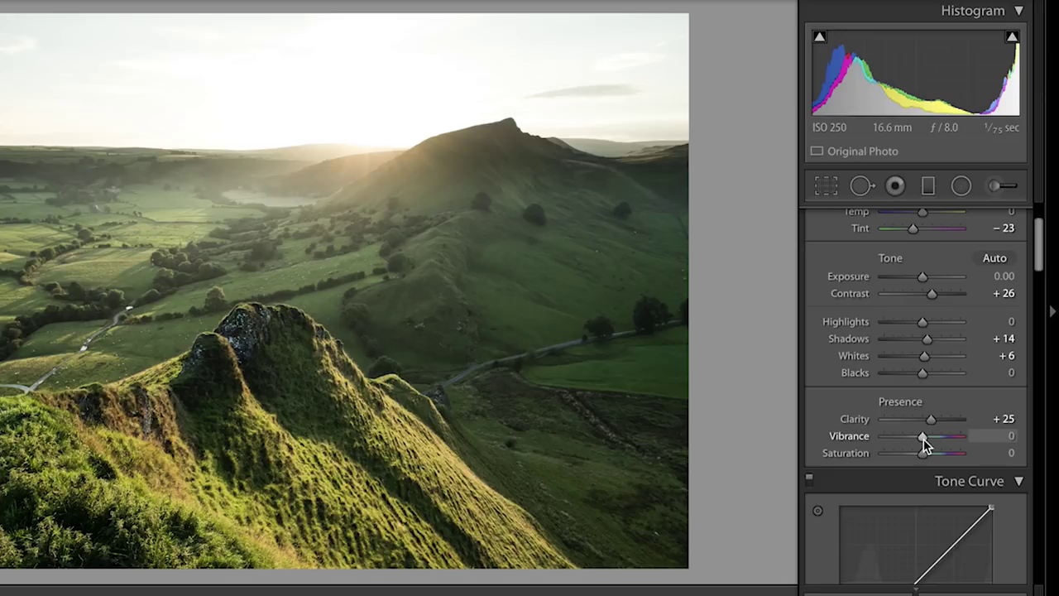
{"action": "left_click_drag", "start_coordinate": [923, 439], "coordinate": [925, 438]}
{"action": "left_click_drag", "start_coordinate": [924, 439], "coordinate": [925, 439]}
- Shape the RGB tone curve into a gentle S with a slightly lifted black point, an anchored midpoint, raised highlights and lowered shadows
{"action": "scroll", "coordinate": [925, 439], "scroll_direction": "down", "scroll_amount": 5}
{"action": "left_click_drag", "start_coordinate": [841, 491], "coordinate": [840, 489]}
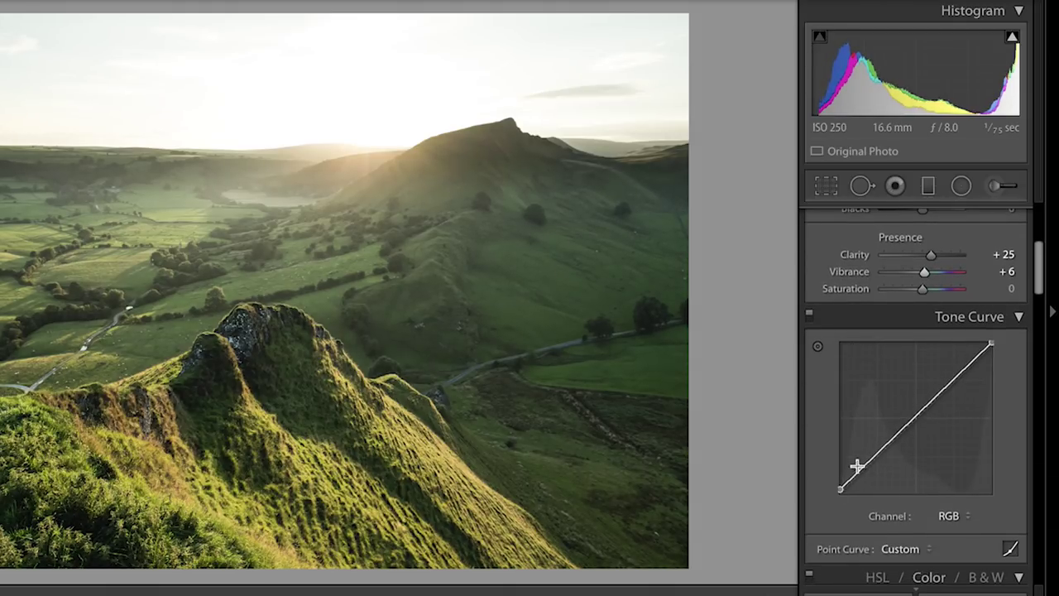
{"action": "left_click", "coordinate": [915, 416]}
{"action": "left_click_drag", "start_coordinate": [955, 379], "coordinate": [950, 374]}
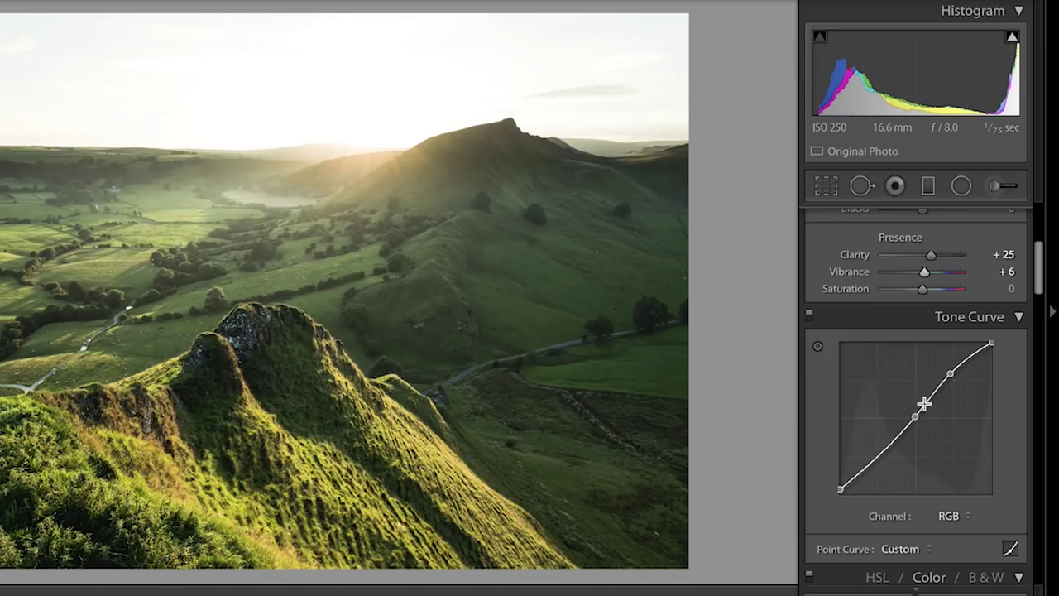
{"action": "left_click_drag", "start_coordinate": [882, 449], "coordinate": [884, 454]}
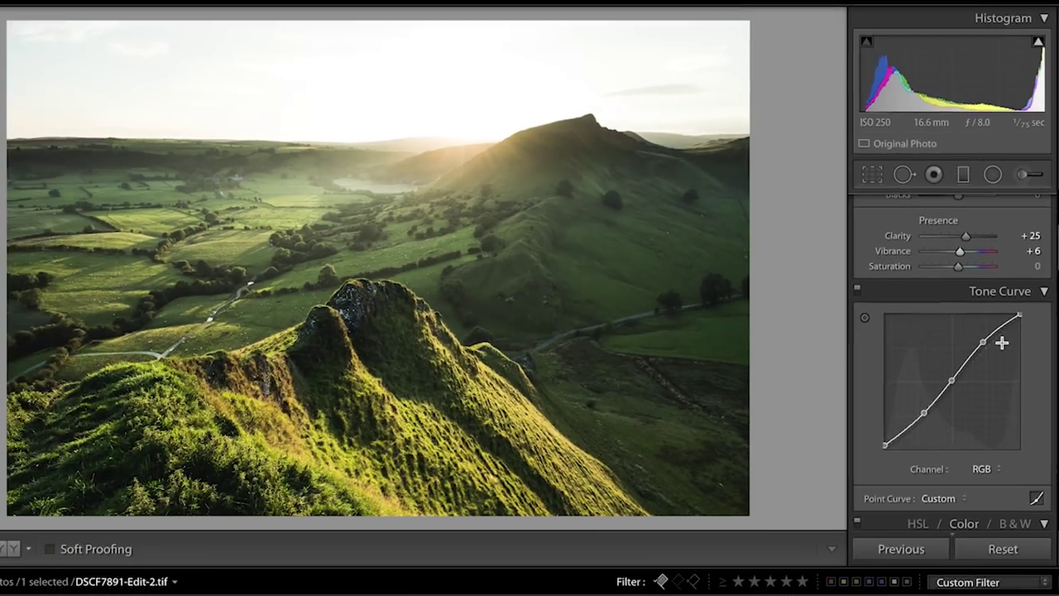
- Compare the photo before and after the edits, and bring the Aqua color adjustments into view
{"action": "key", "text": "backslash"}
{"action": "key", "text": "backslash"}
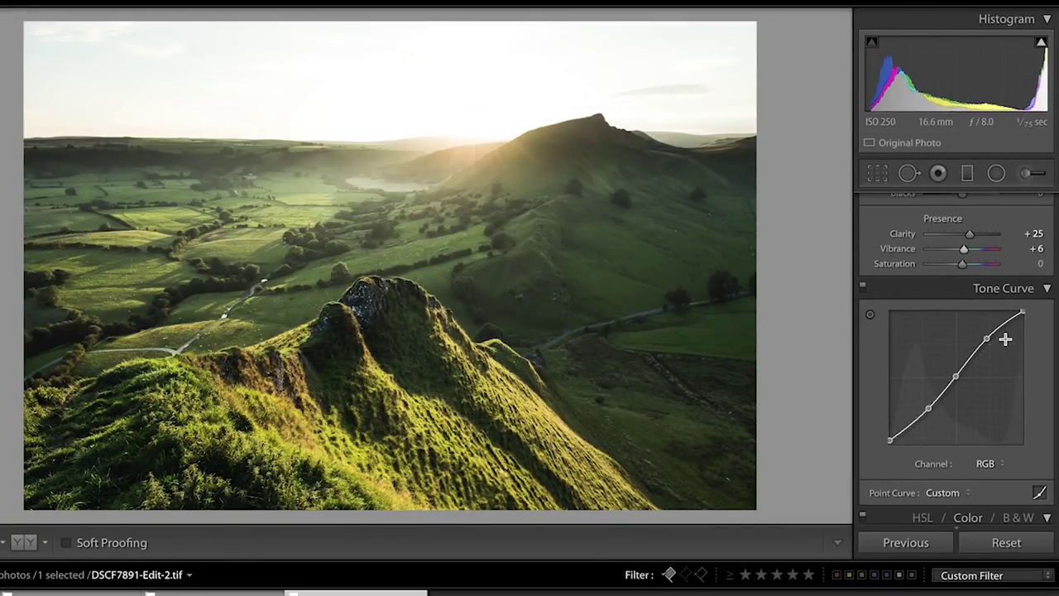
{"action": "scroll", "coordinate": [985, 394], "scroll_direction": "down", "scroll_amount": 3}
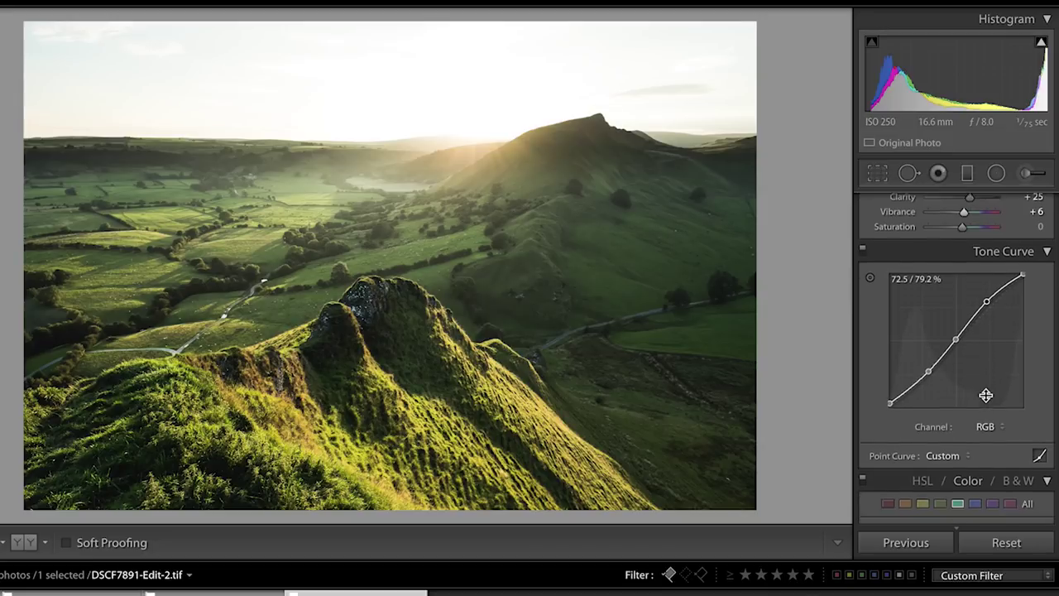
{"action": "scroll", "coordinate": [986, 394], "scroll_direction": "down", "scroll_amount": 3}
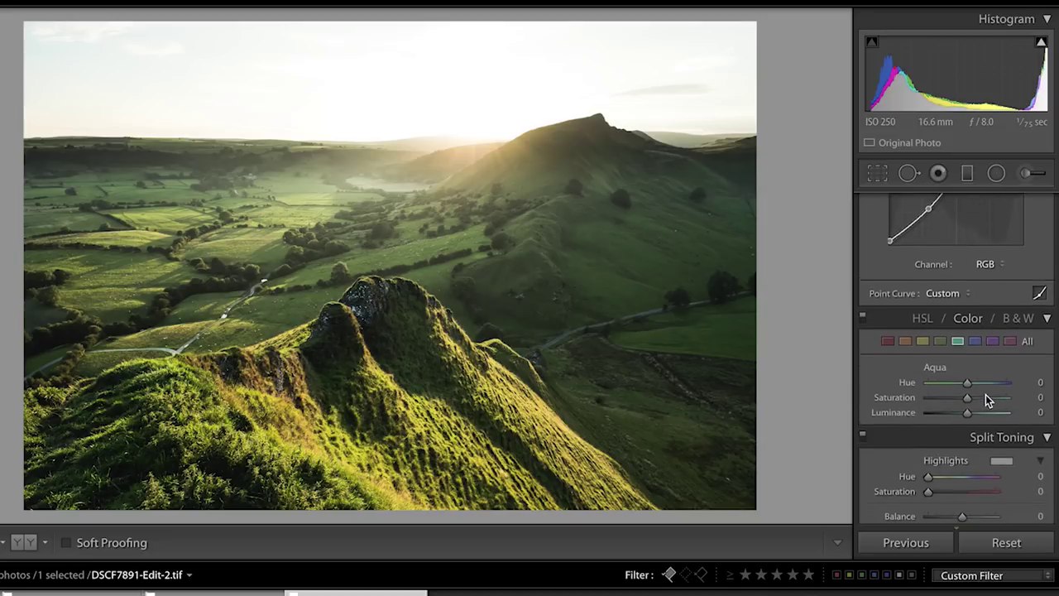
- Set the Yellow color range's Hue to -5, after trying its extreme at -100
{"action": "left_click", "coordinate": [925, 337]}
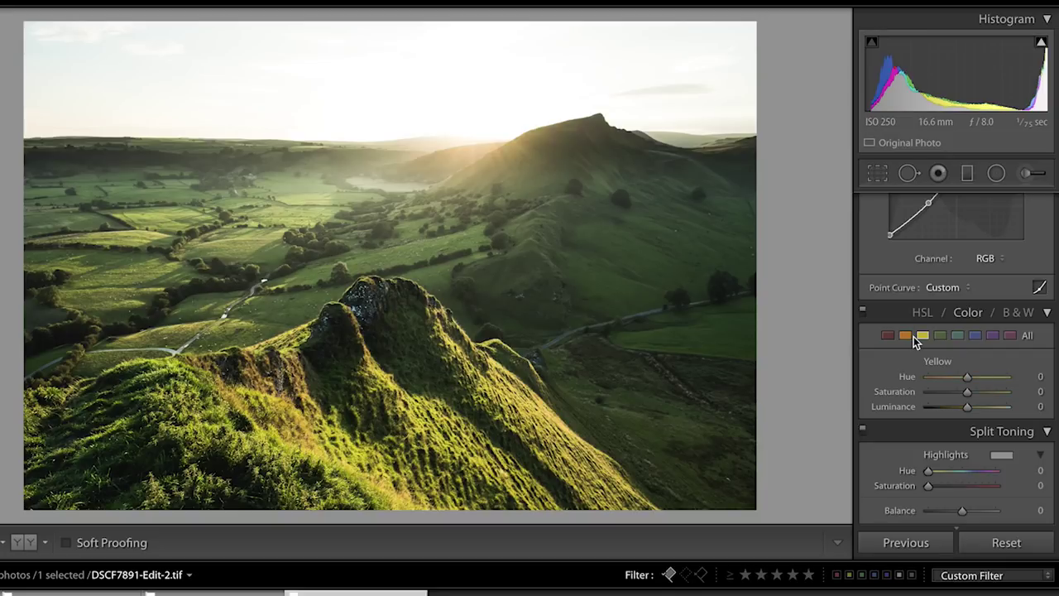
{"action": "left_click_drag", "start_coordinate": [960, 379], "coordinate": [900, 377]}
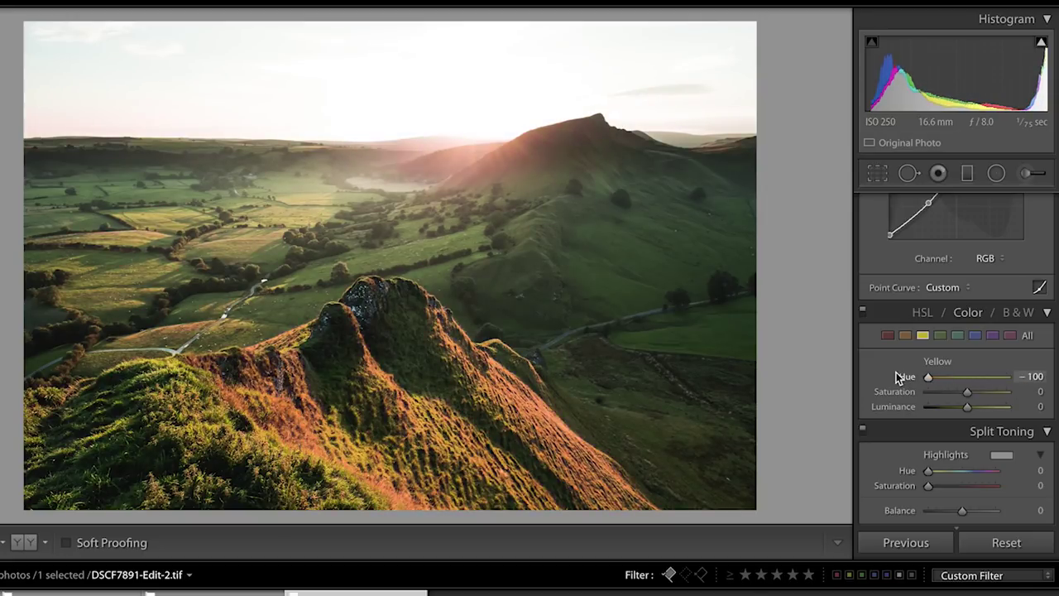
{"action": "left_click_drag", "start_coordinate": [928, 377], "coordinate": [966, 384]}
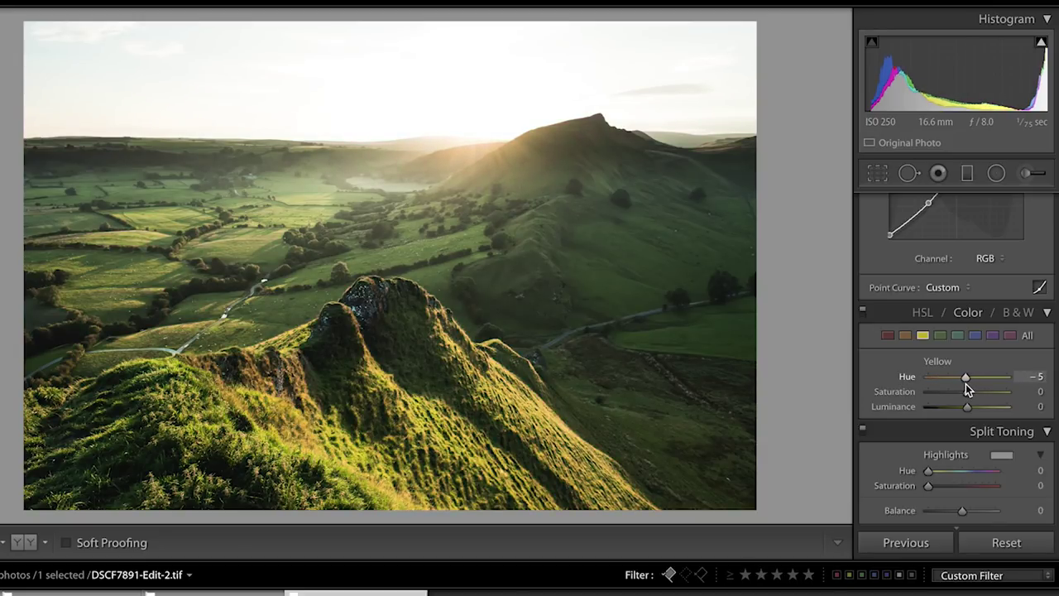
- Set the Green color range's Hue to -4, Saturation to +6 and Luminance to +10
{"action": "left_click", "coordinate": [940, 336]}
{"action": "mouse_move", "coordinate": [968, 376]}
{"action": "left_mouse_down"}
{"action": "mouse_move", "coordinate": [946, 378]}
{"action": "mouse_move", "coordinate": [977, 378]}
{"action": "mouse_move", "coordinate": [967, 385]}
{"action": "left_mouse_up"}
{"action": "left_click_drag", "start_coordinate": [965, 377], "coordinate": [973, 399]}
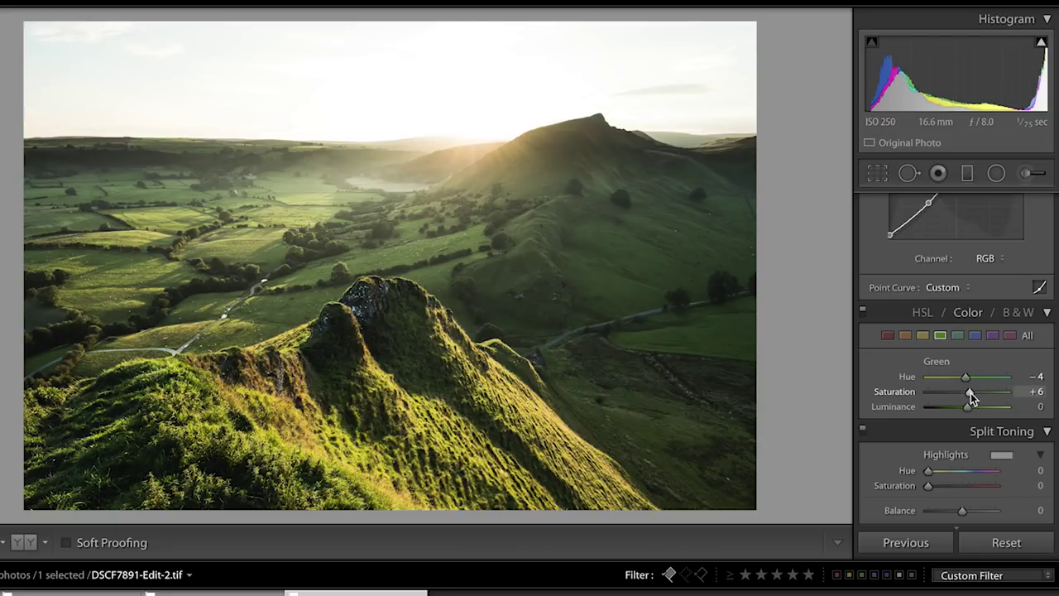
{"action": "left_click_drag", "start_coordinate": [968, 408], "coordinate": [973, 412]}
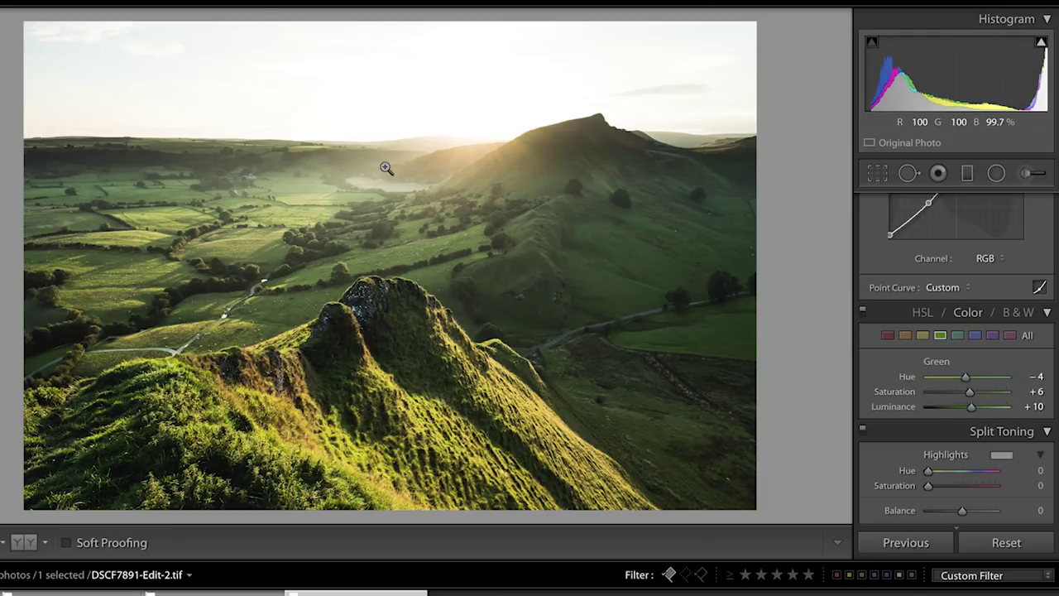
- Set the photo's sharpening Amount to 24 and inspect the detail in the fields and rocky ridge up close
{"action": "scroll", "coordinate": [933, 401], "scroll_direction": "down", "scroll_amount": 1}
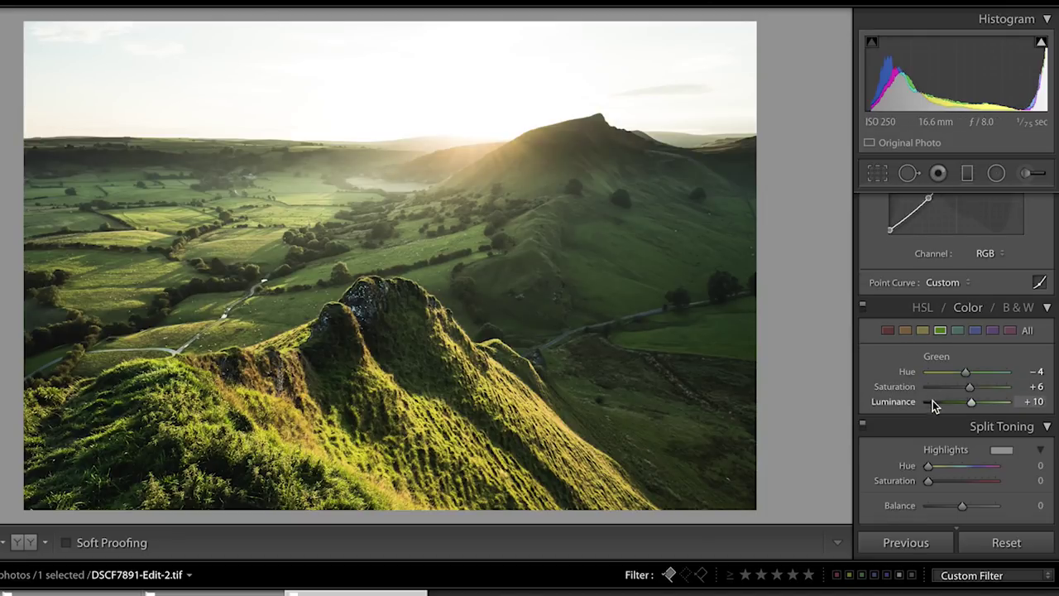
{"action": "scroll", "coordinate": [933, 401], "scroll_direction": "down", "scroll_amount": 9}
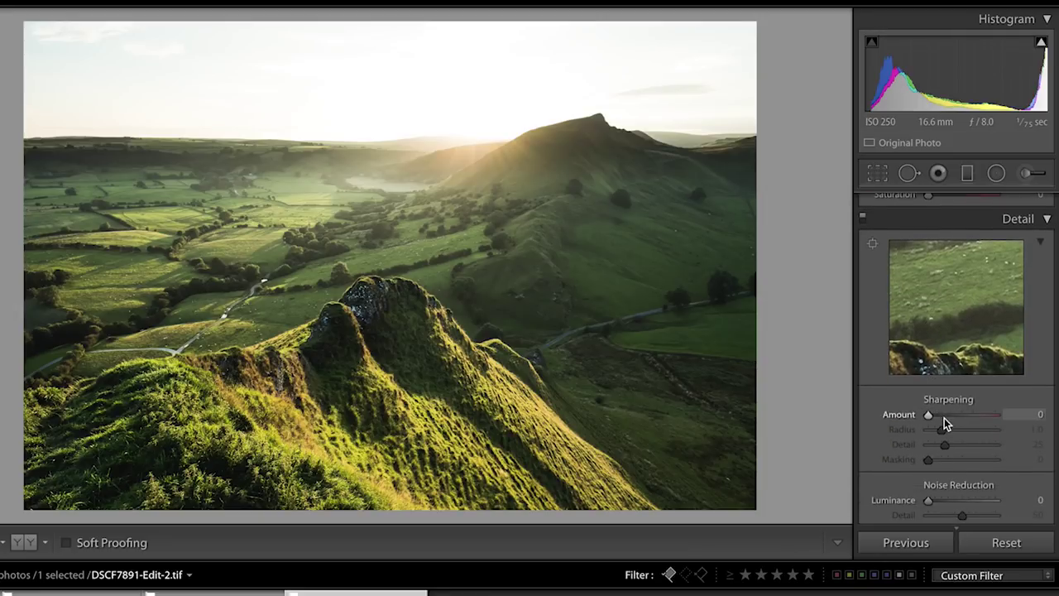
{"action": "left_click", "coordinate": [942, 414]}
{"action": "left_click_drag", "start_coordinate": [942, 415], "coordinate": [938, 415]}
{"action": "left_click", "coordinate": [271, 255]}
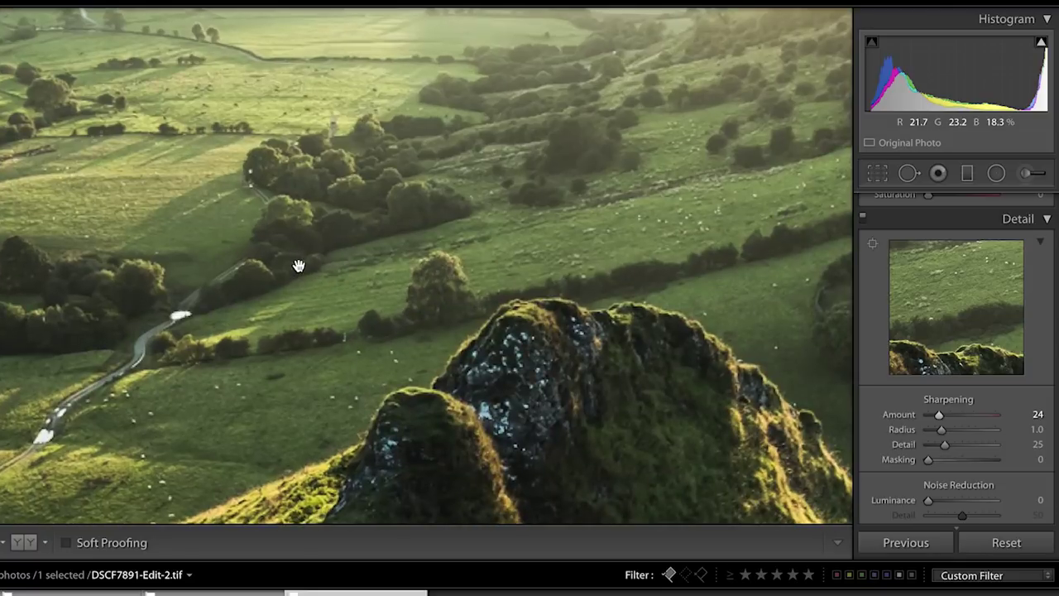
{"action": "left_click_drag", "start_coordinate": [276, 229], "coordinate": [462, 336]}
{"action": "left_click_drag", "start_coordinate": [261, 352], "coordinate": [364, 267]}
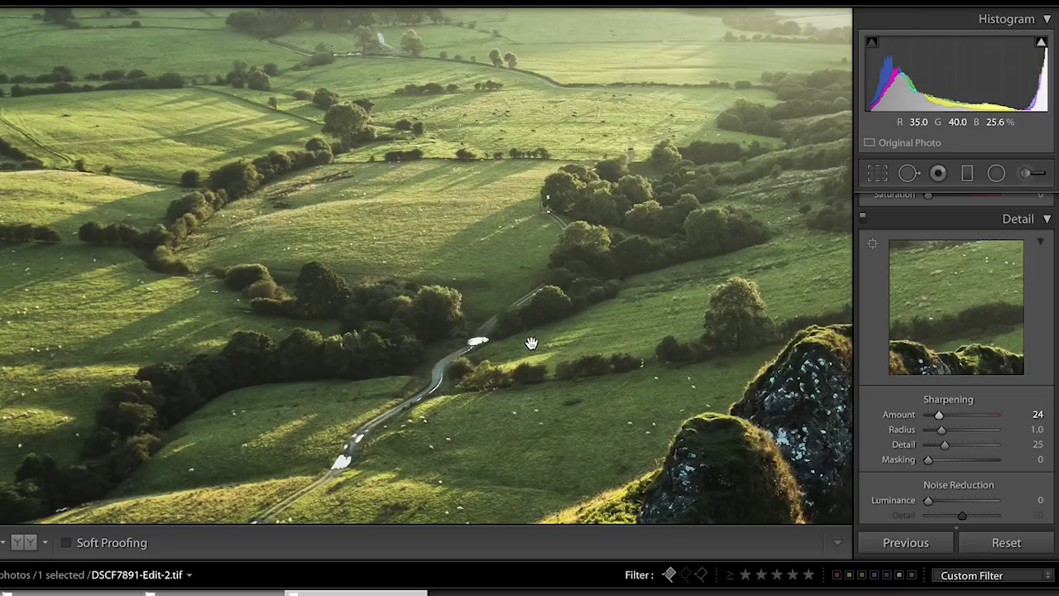
{"action": "scroll", "coordinate": [532, 343], "scroll_direction": "right", "scroll_amount": 5}
{"action": "scroll", "coordinate": [532, 343], "scroll_direction": "down", "scroll_amount": 3}
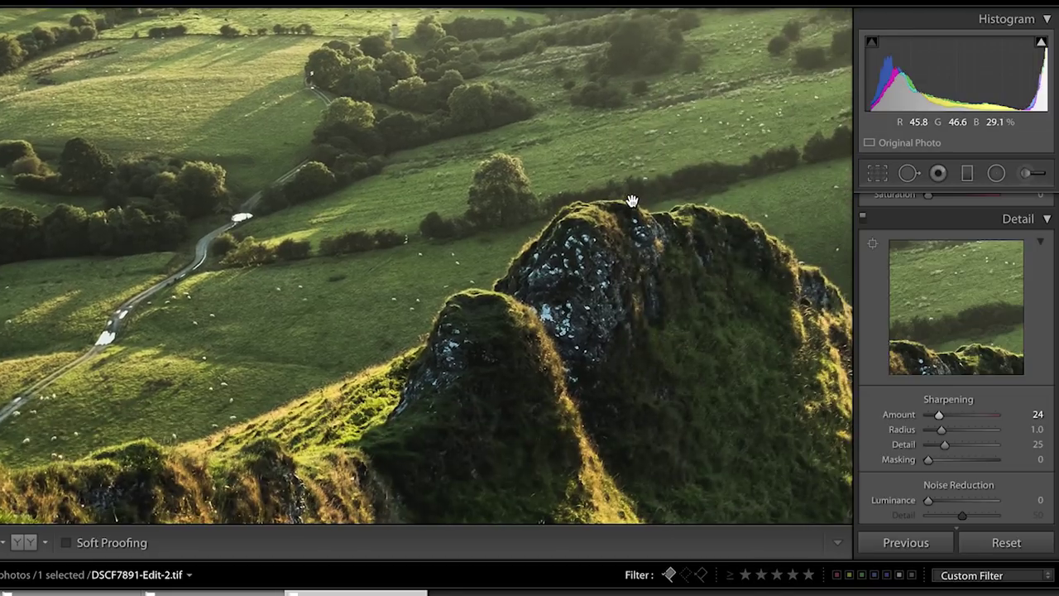
{"action": "left_click", "coordinate": [417, 215]}
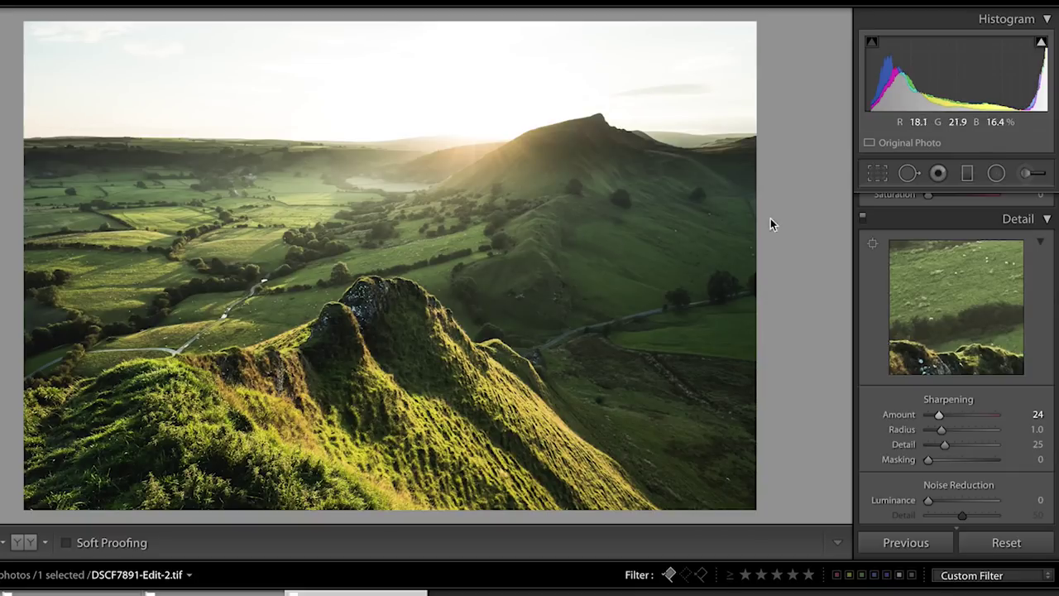
- Add a slightly tilted graduated filter over the sky with Exposure -0.47, Highlights -25 and Temp -16
{"action": "left_click", "coordinate": [966, 173]}
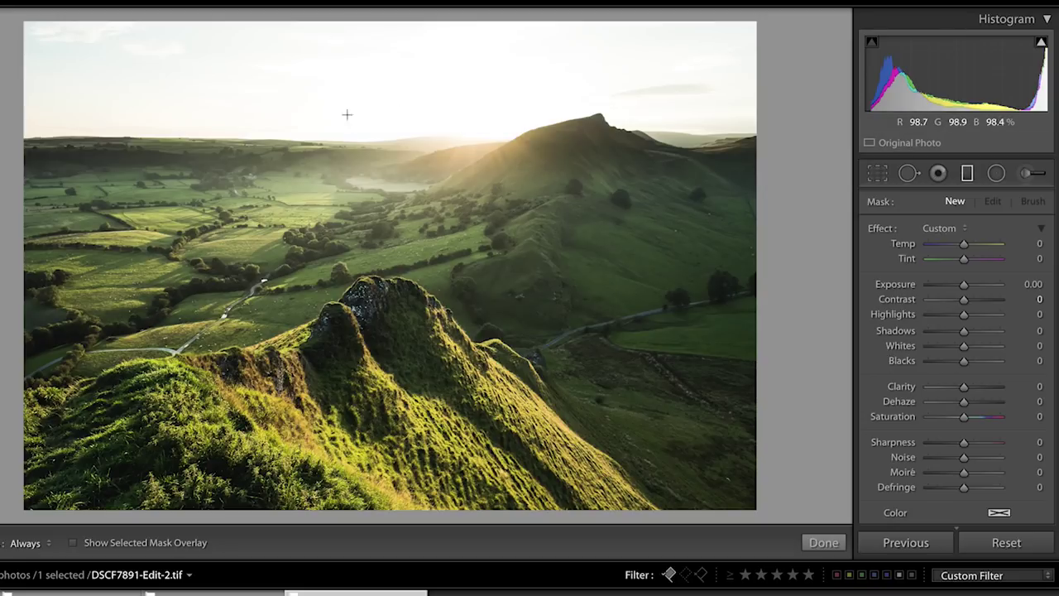
{"action": "left_click_drag", "start_coordinate": [390, 118], "coordinate": [420, 190]}
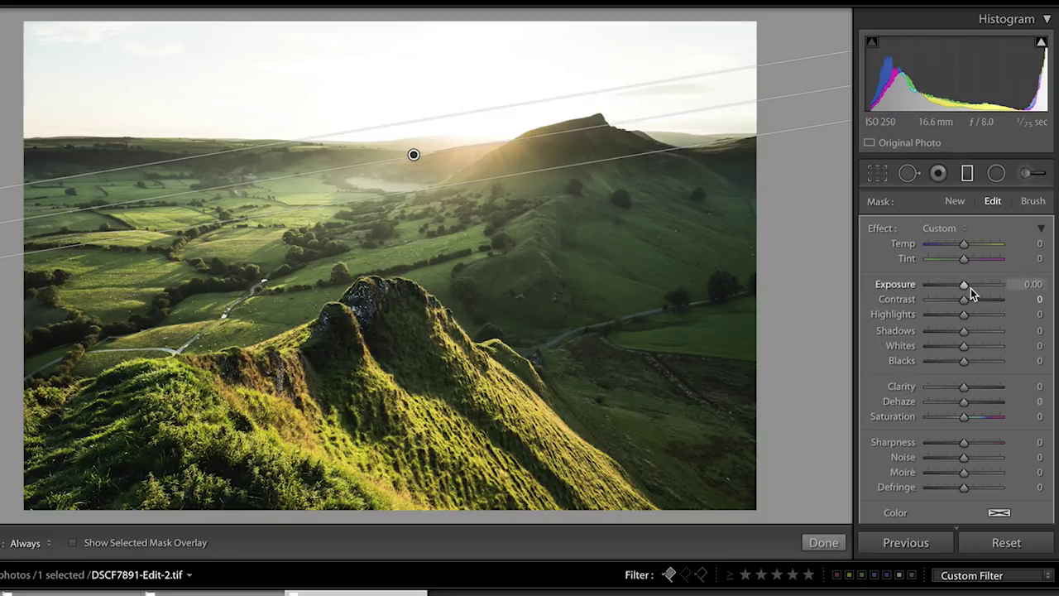
{"action": "left_click_drag", "start_coordinate": [966, 287], "coordinate": [959, 286]}
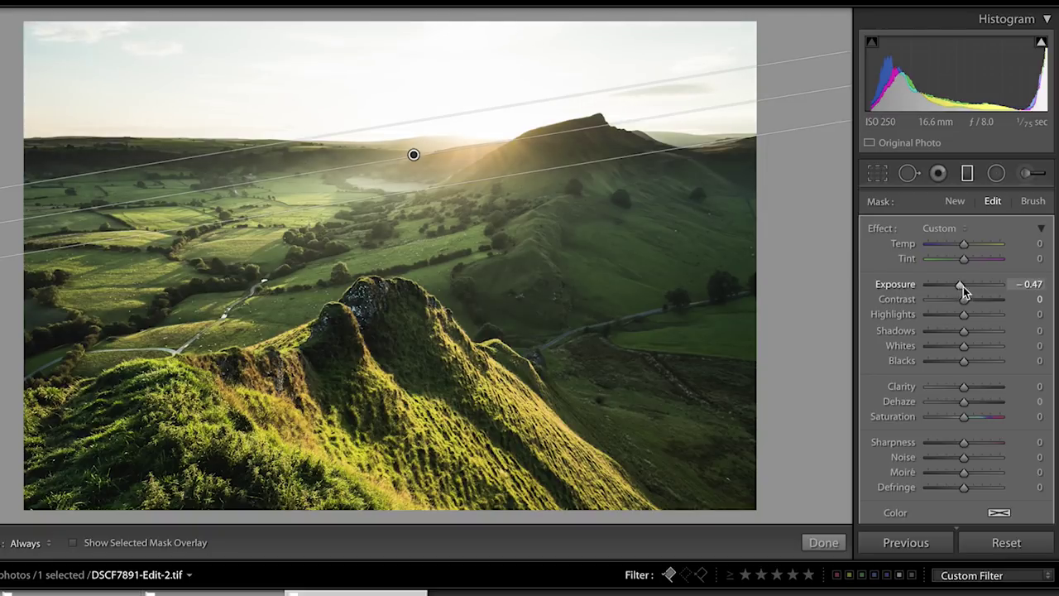
{"action": "left_click_drag", "start_coordinate": [962, 313], "coordinate": [954, 316]}
{"action": "left_click_drag", "start_coordinate": [965, 243], "coordinate": [959, 242]}
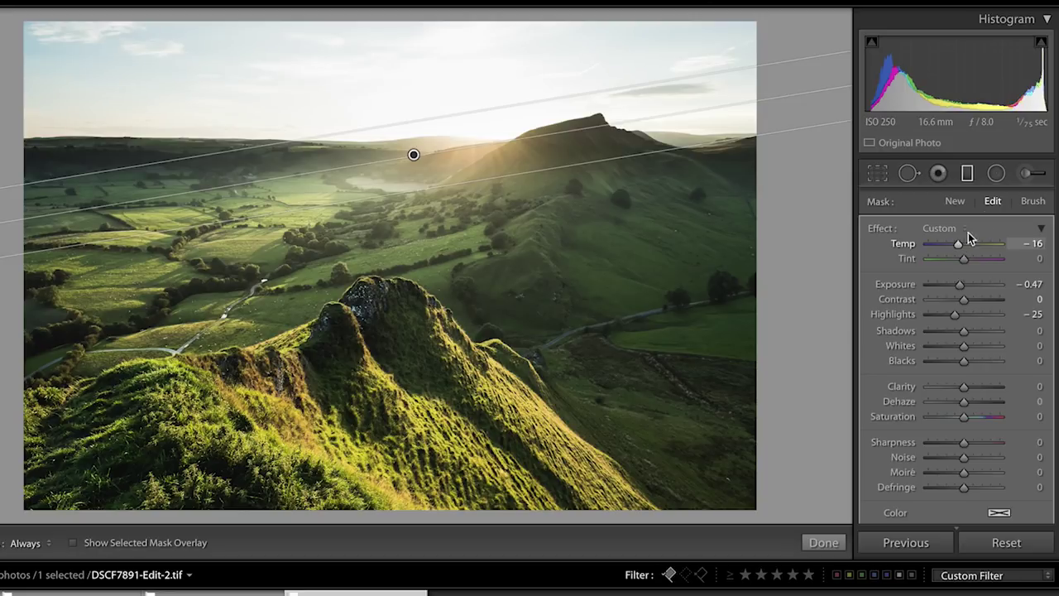
{"action": "left_click", "coordinate": [968, 173]}
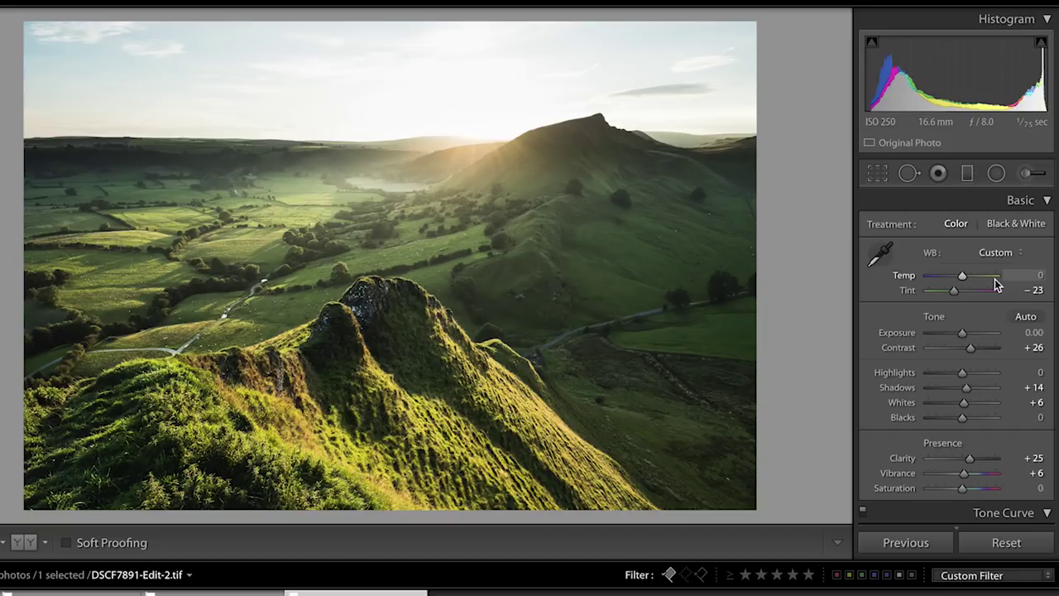
- Turn on chromatic aberration removal and slightly darken the photo's corners with a negative lens vignetting Amount
{"action": "scroll", "coordinate": [989, 308], "scroll_direction": "down", "scroll_amount": 5}
{"action": "left_click", "coordinate": [918, 404]}
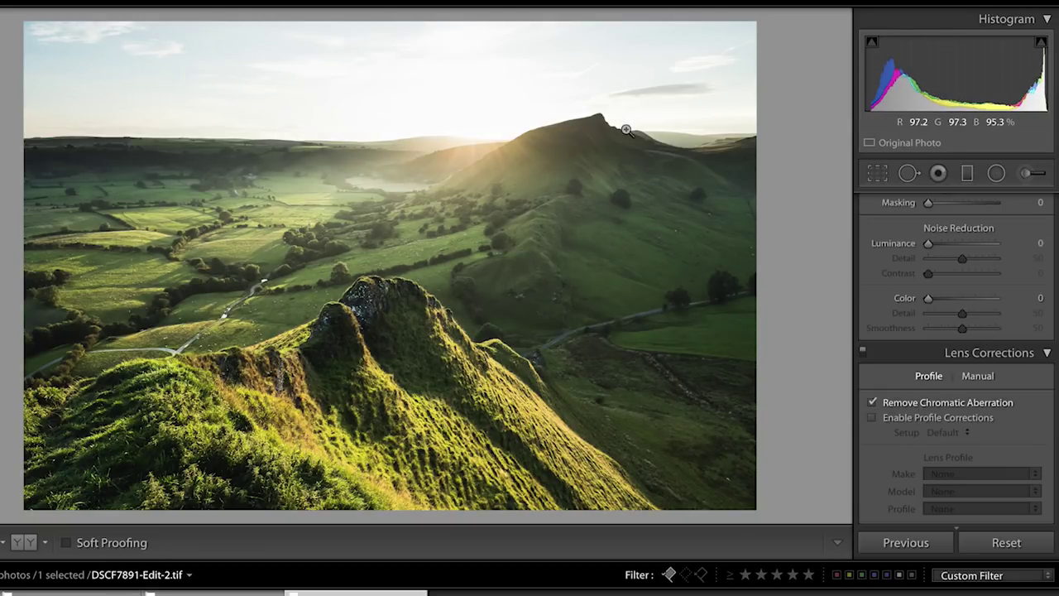
{"action": "left_click", "coordinate": [978, 375]}
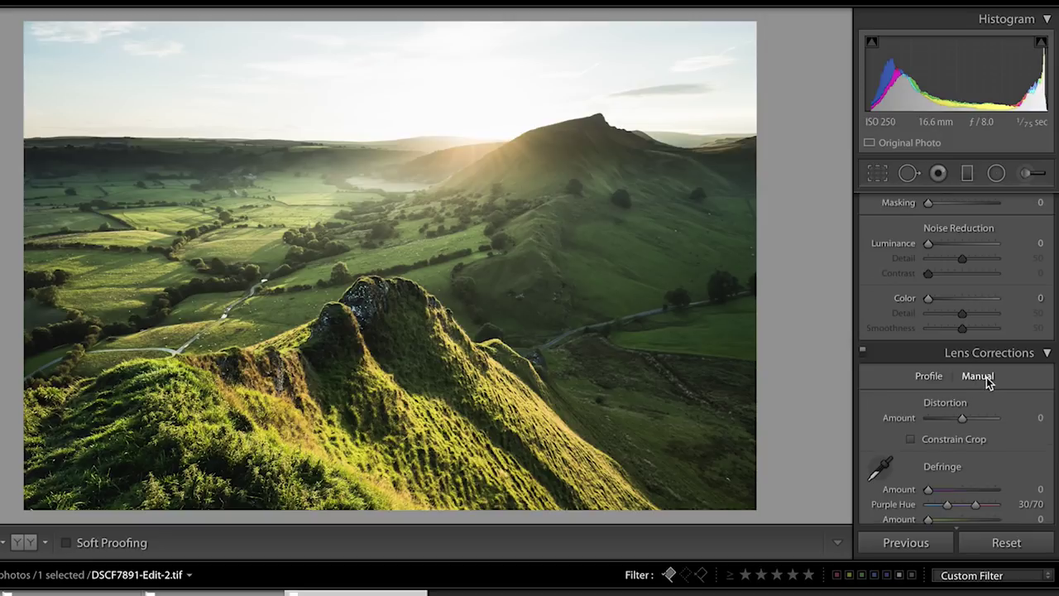
{"action": "scroll", "coordinate": [987, 377], "scroll_direction": "down", "scroll_amount": 3}
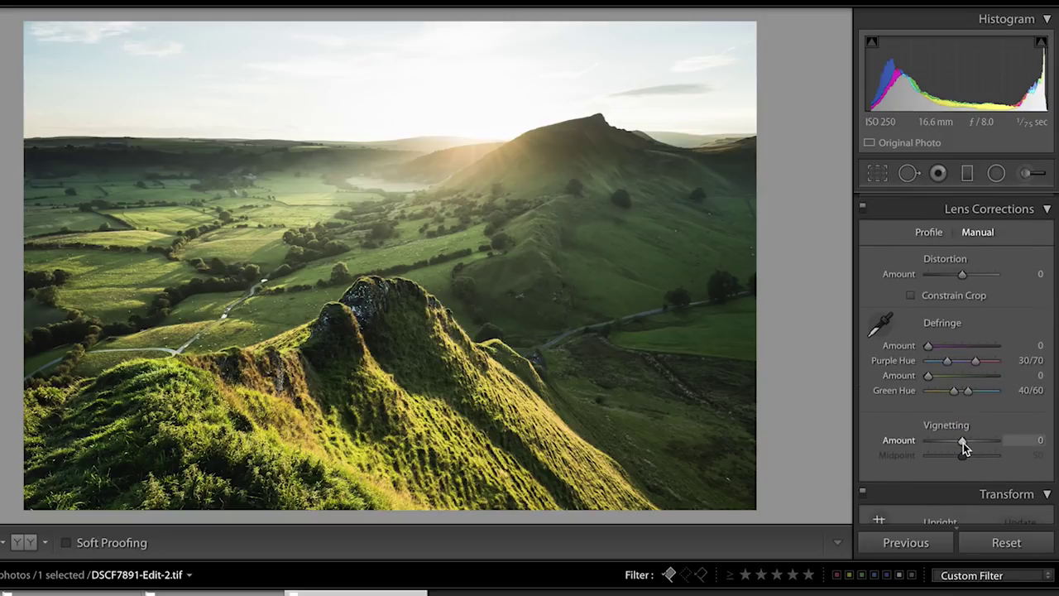
{"action": "left_click_drag", "start_coordinate": [963, 441], "coordinate": [954, 441]}
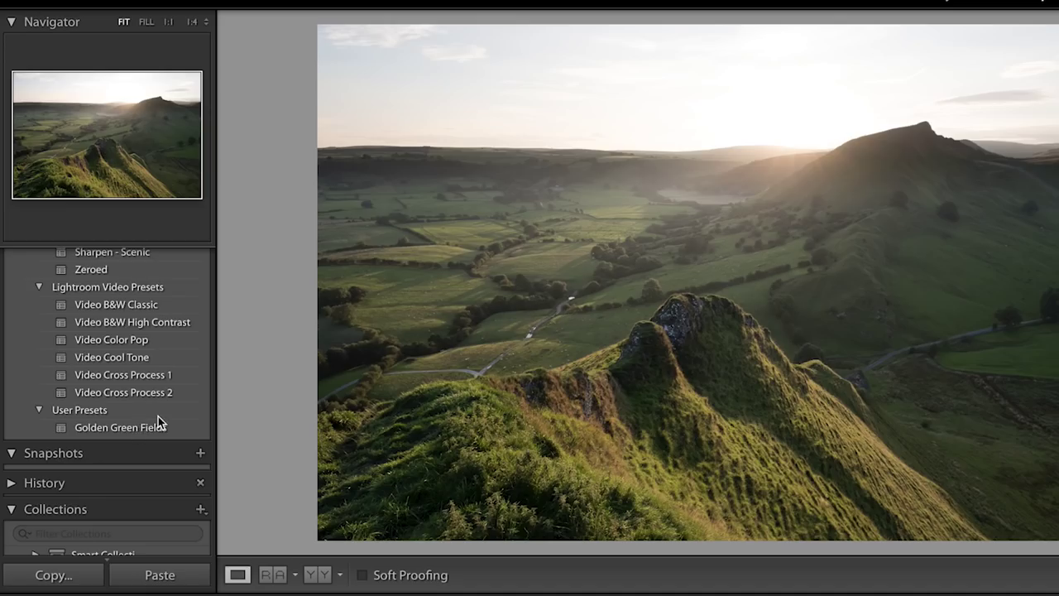
- Apply the Golden Green Fields user preset to the unedited version of the landscape photo
{"action": "left_click", "coordinate": [158, 414]}
{"action": "left_click", "coordinate": [142, 428]}
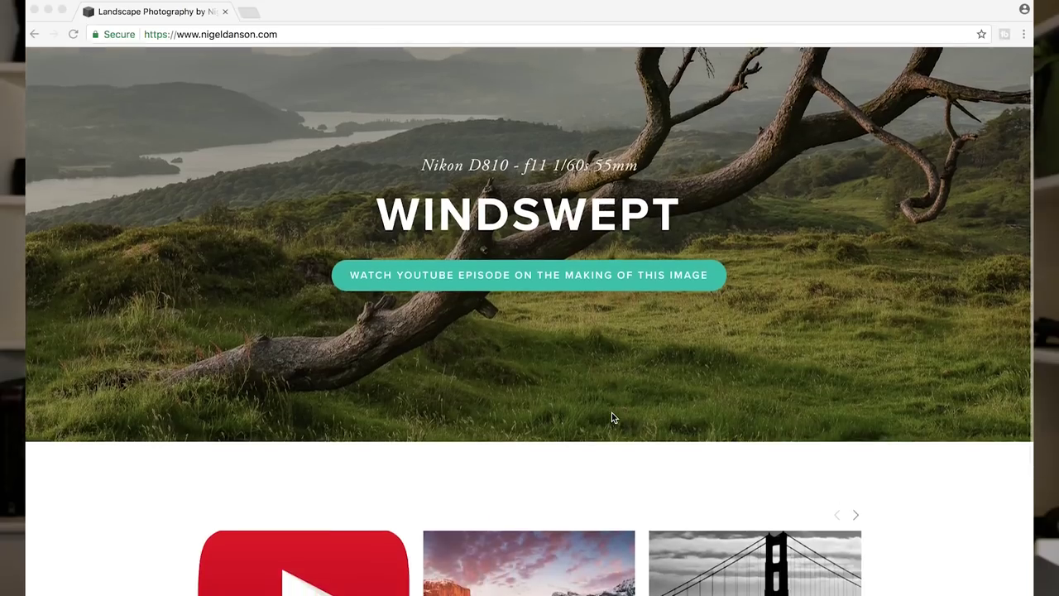
- In the web browser, look through the landscape photography website's home page down to the articles and featured video
{"action": "scroll", "coordinate": [612, 412], "scroll_direction": "down", "scroll_amount": 2}
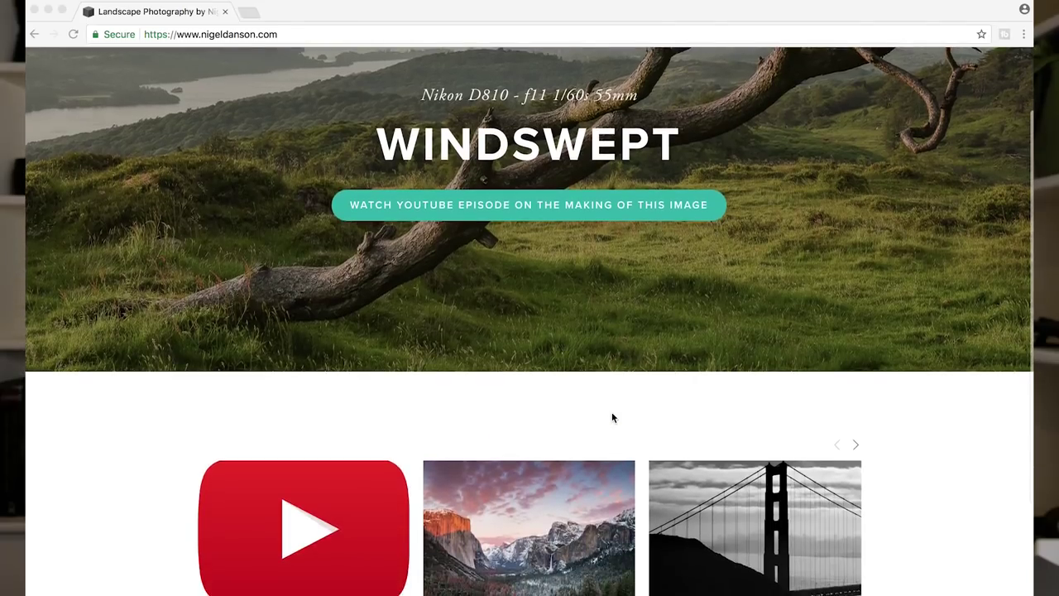
{"action": "scroll", "coordinate": [612, 416], "scroll_direction": "down", "scroll_amount": 5}
{"action": "scroll", "coordinate": [611, 413], "scroll_direction": "down", "scroll_amount": 5}
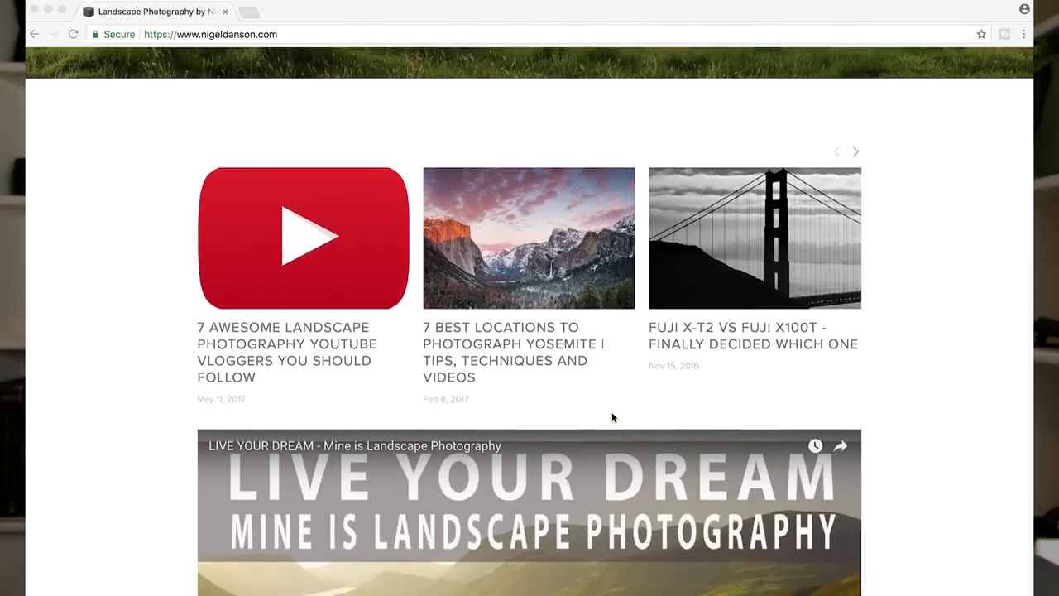